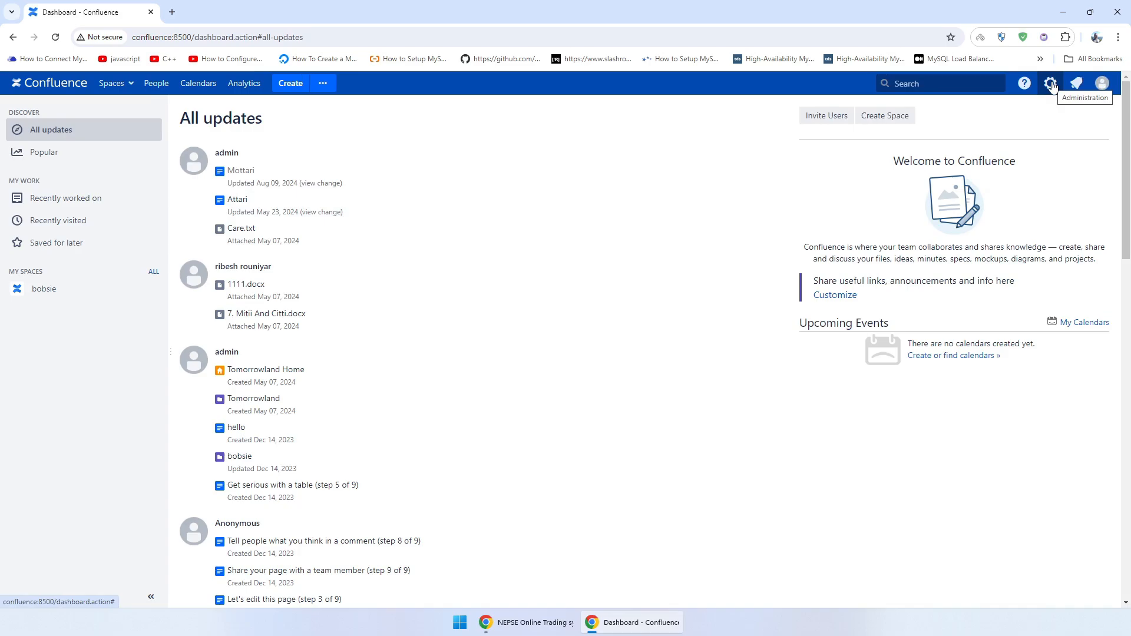
# - Open General configuration from the gear menu and confirm administrator access with the admin password
pyautogui.click(1052, 86)
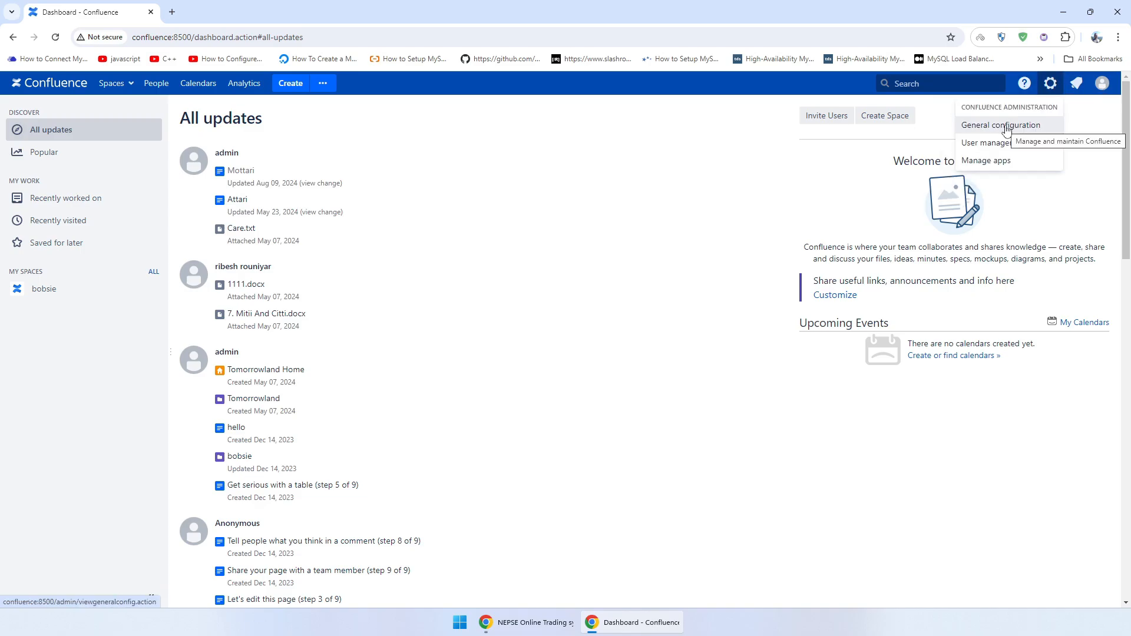
pyautogui.click(1007, 130)
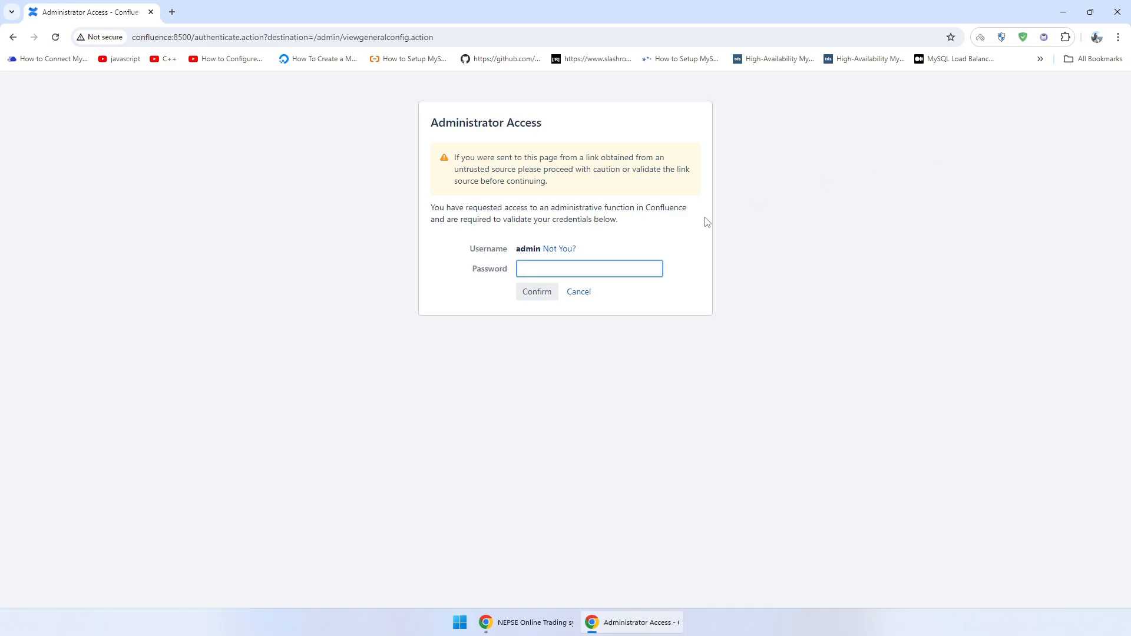
pyautogui.write('admin')
pyautogui.press('Return')
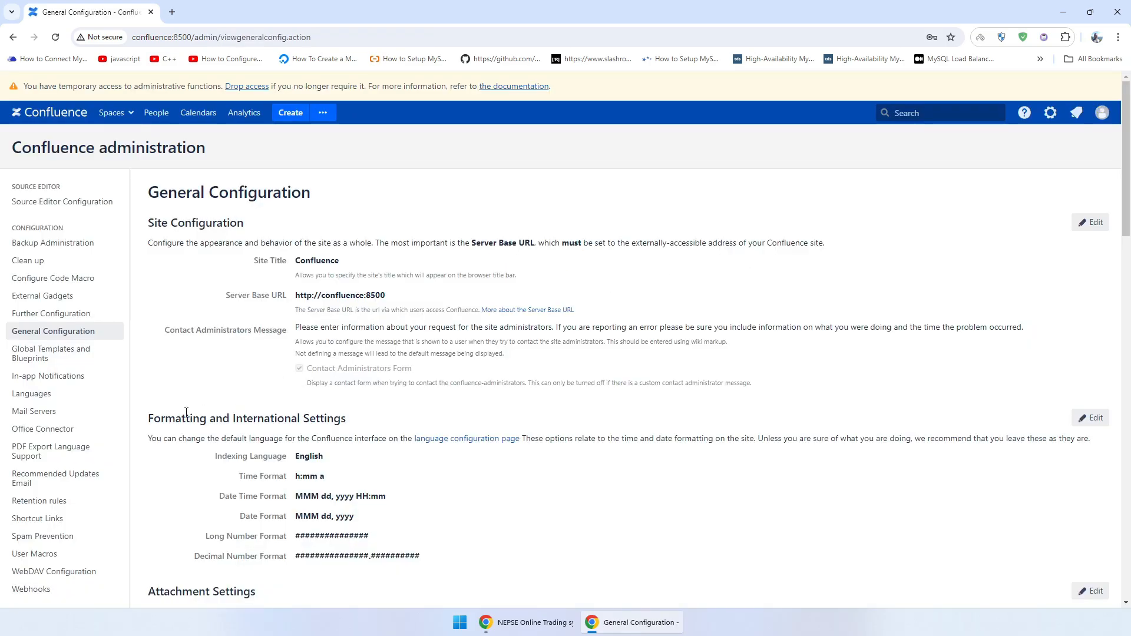
pyautogui.scroll(-2, 110, 358)
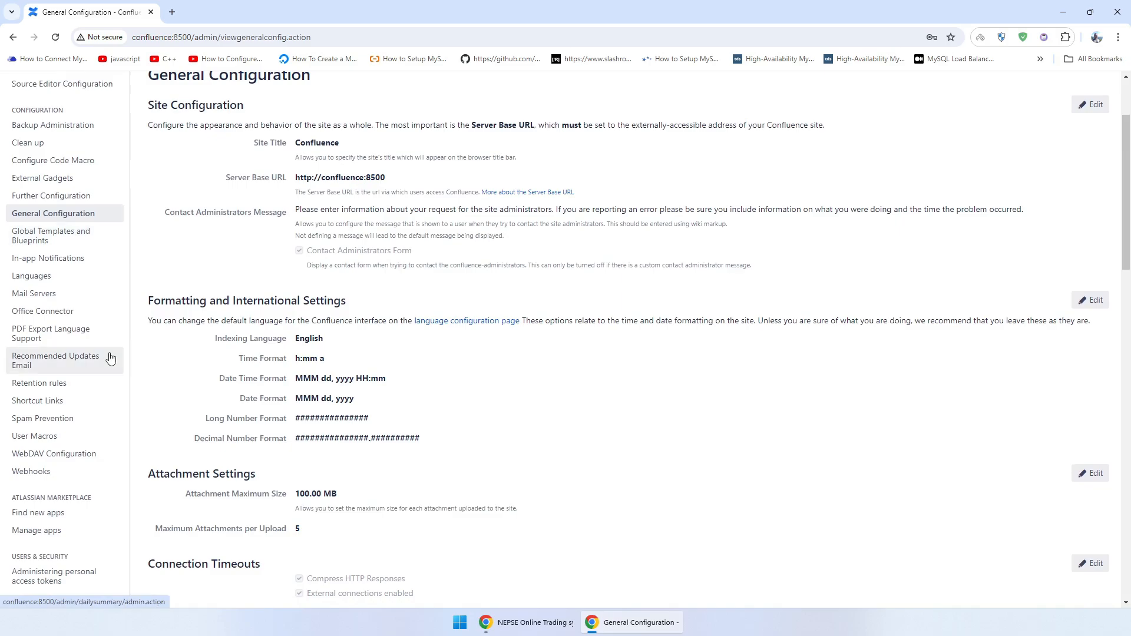
pyautogui.scroll(-1, 110, 359)
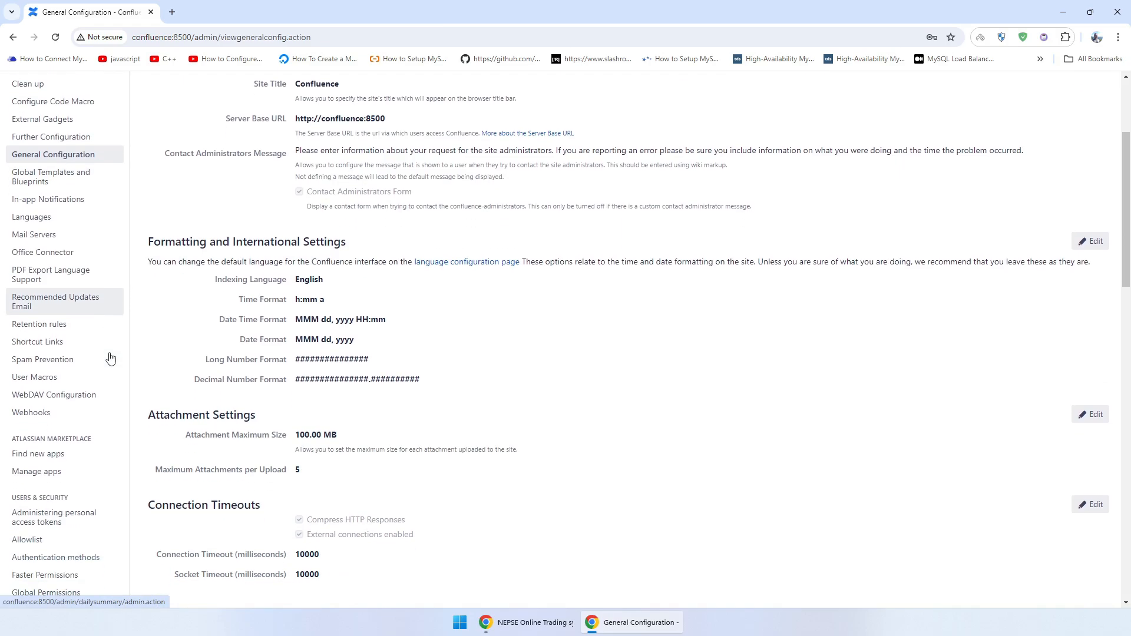
# - Open Find new apps and sort the listing to show only apps By Atlassian
pyautogui.click(52, 458)
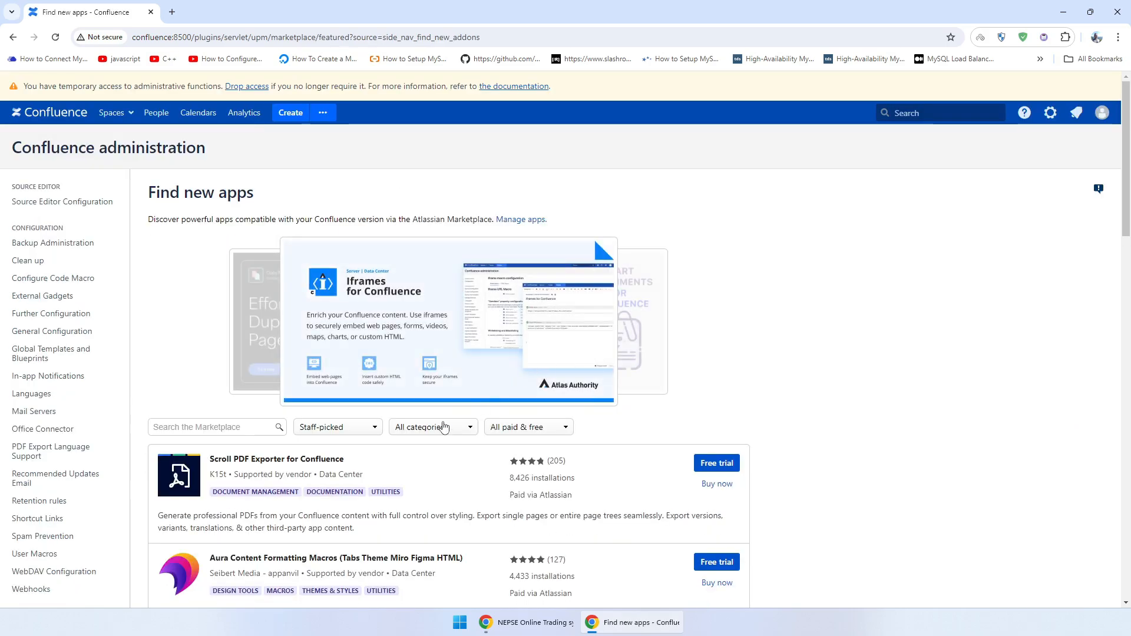
pyautogui.scroll(-2, 459, 407)
pyautogui.scroll(-1, 460, 408)
pyautogui.click(359, 253)
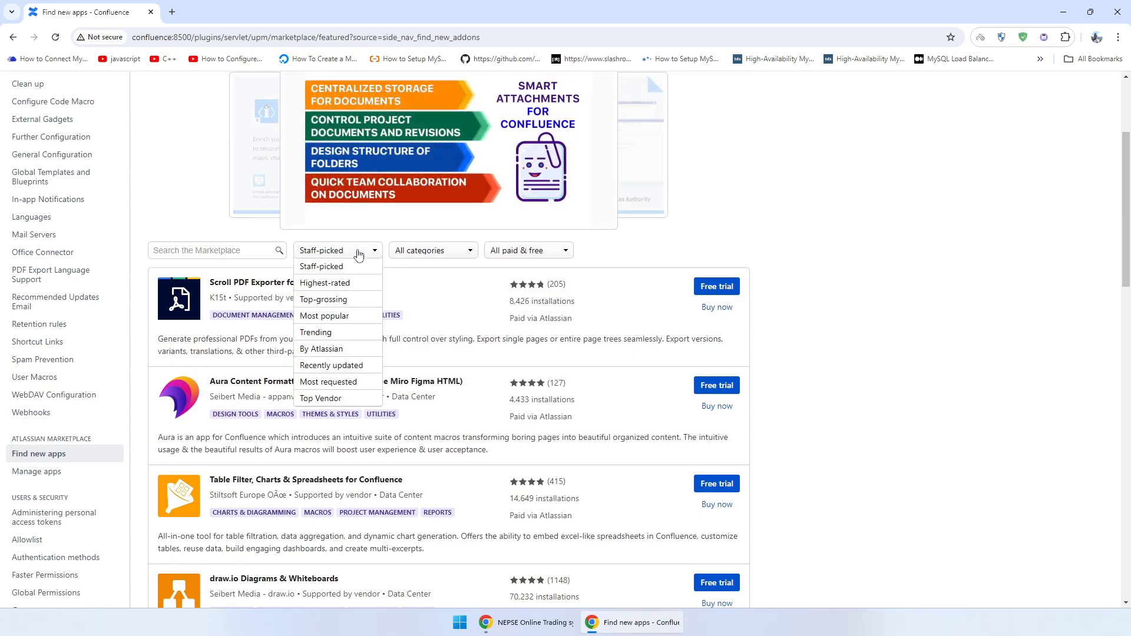
pyautogui.click(334, 349)
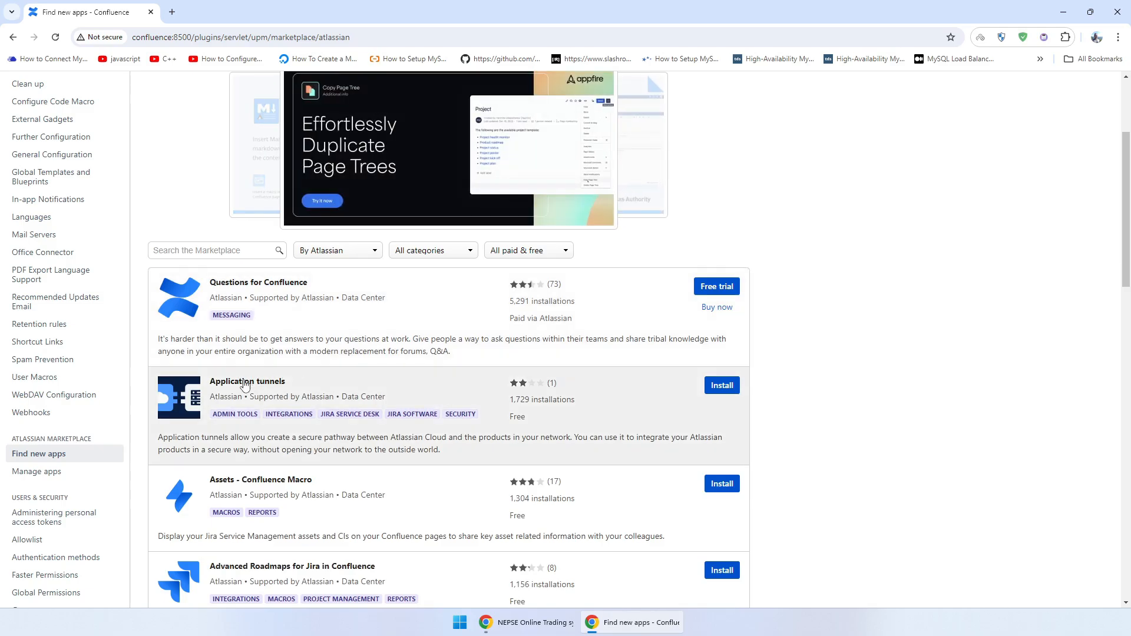
# - Install the Application tunnels app and close the Installed and ready to go dialog
pyautogui.click(712, 386)
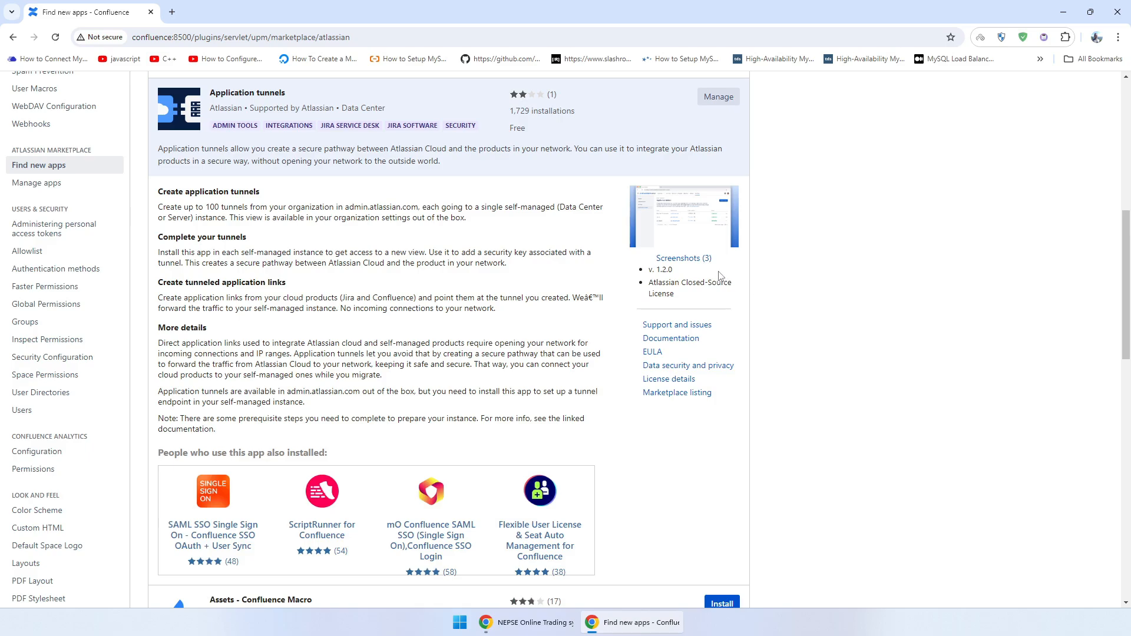
pyautogui.scroll(-3, 124, 442)
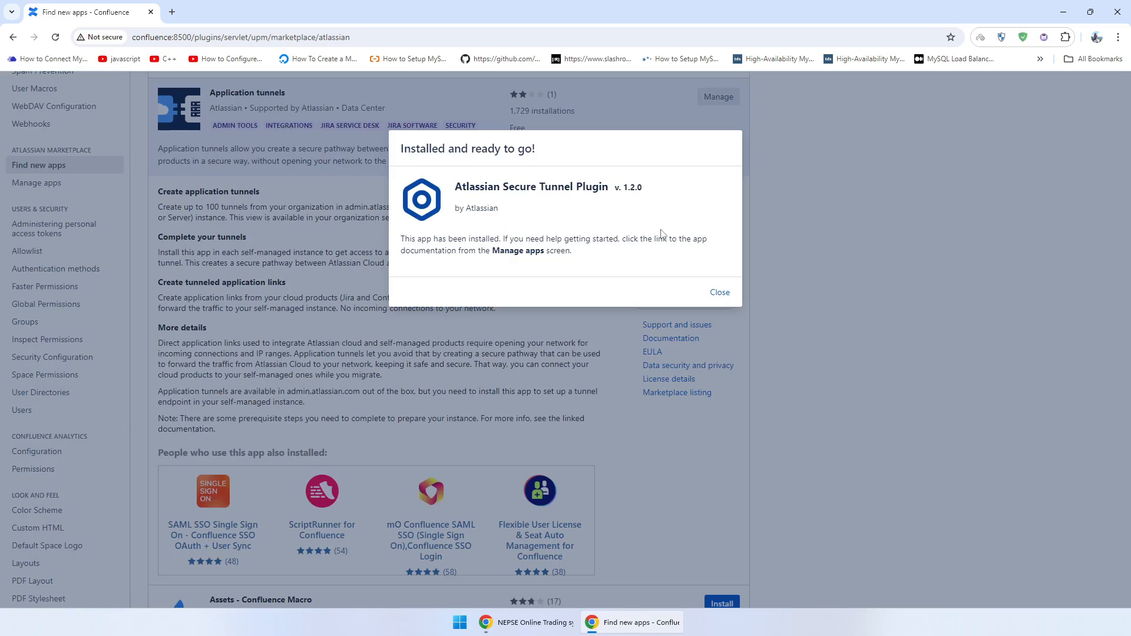
pyautogui.click(720, 294)
pyautogui.scroll(-6, 248, 414)
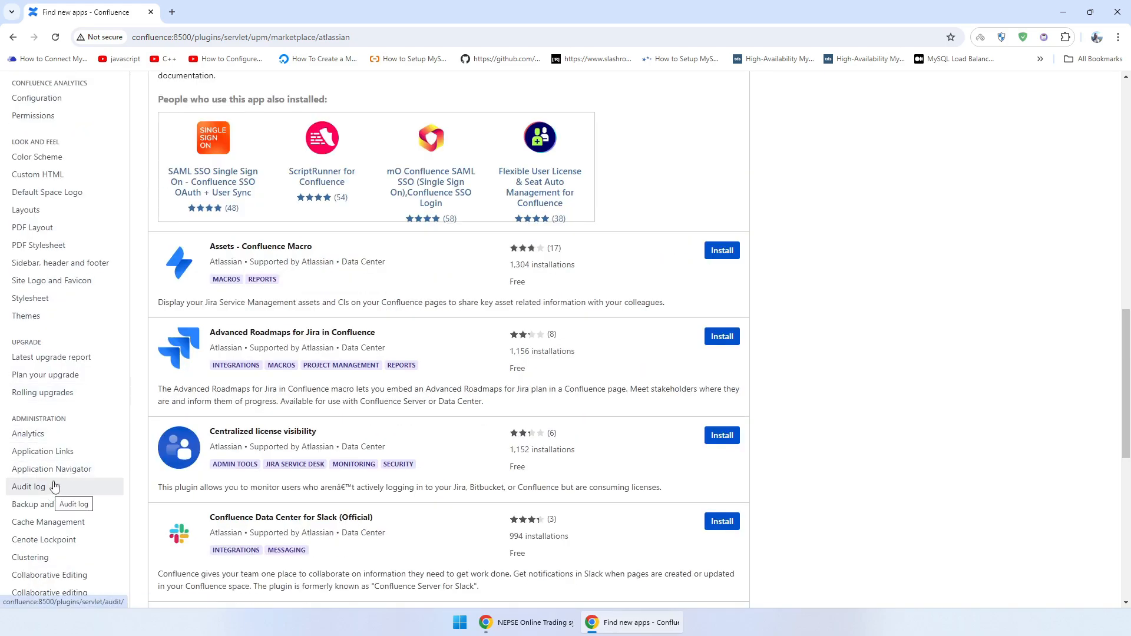
# - Go to the Application tunnel page under Administration in the admin sidebar
pyautogui.click(76, 318)
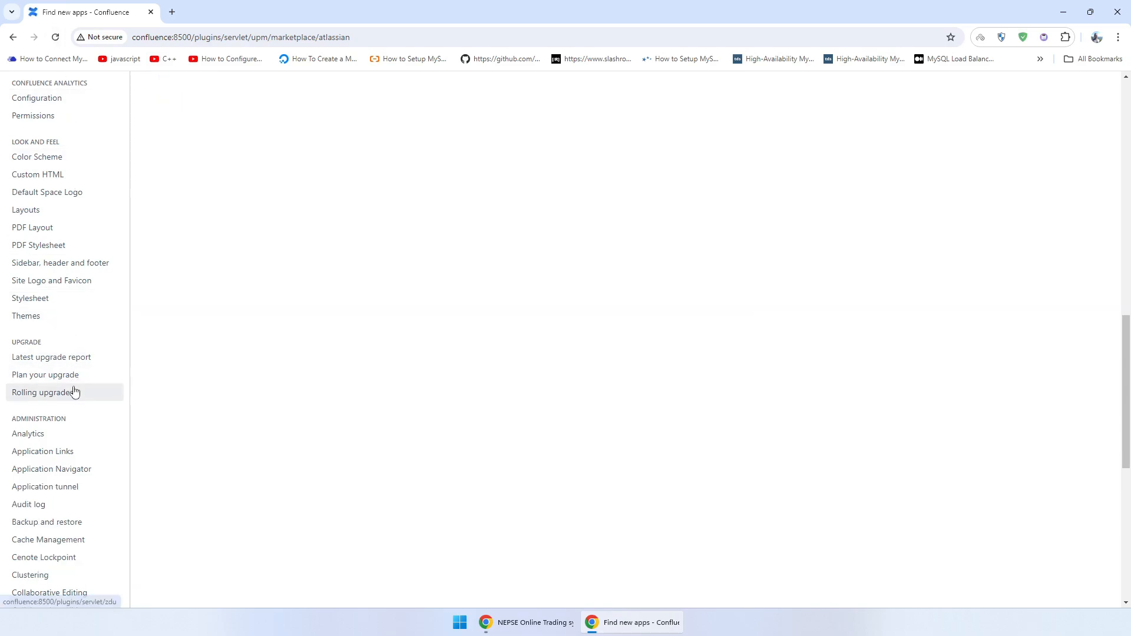
pyautogui.click(55, 488)
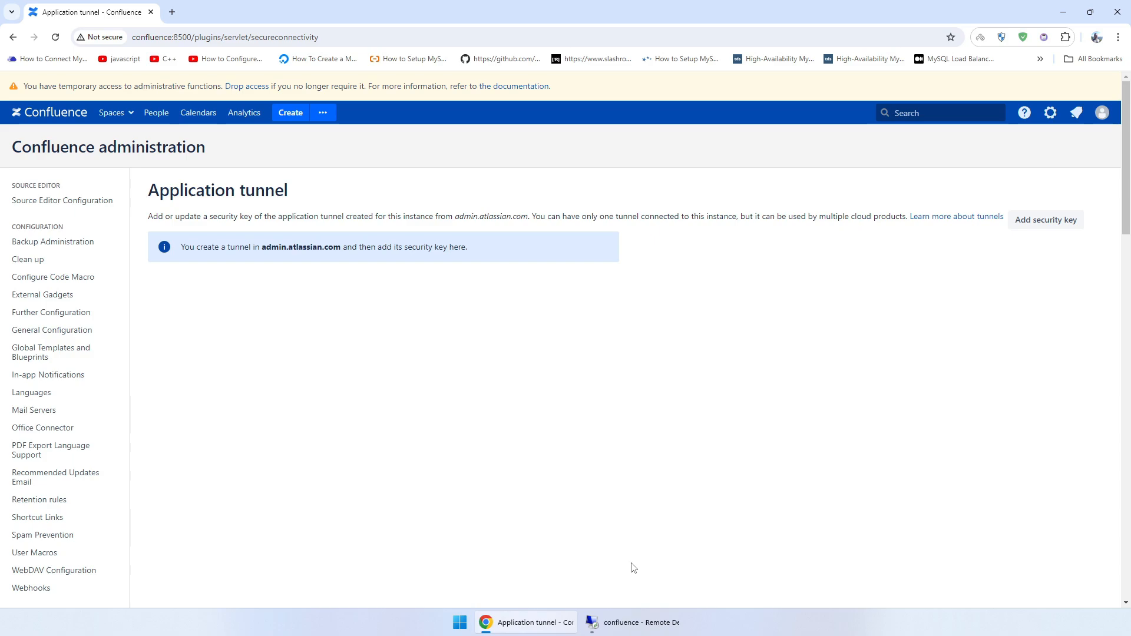
# - On the remote server, open setenv.bat from C:\Confluence\confluence-8.5\bin in Notepad++
pyautogui.click(631, 622)
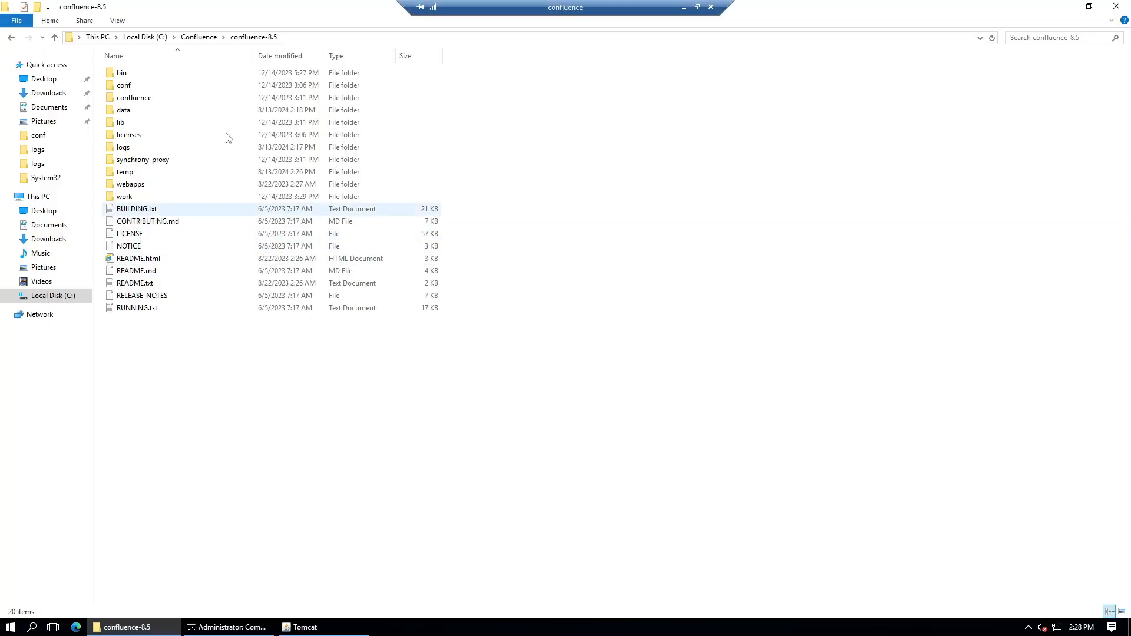
pyautogui.click(125, 76)
pyautogui.doubleClick(126, 76)
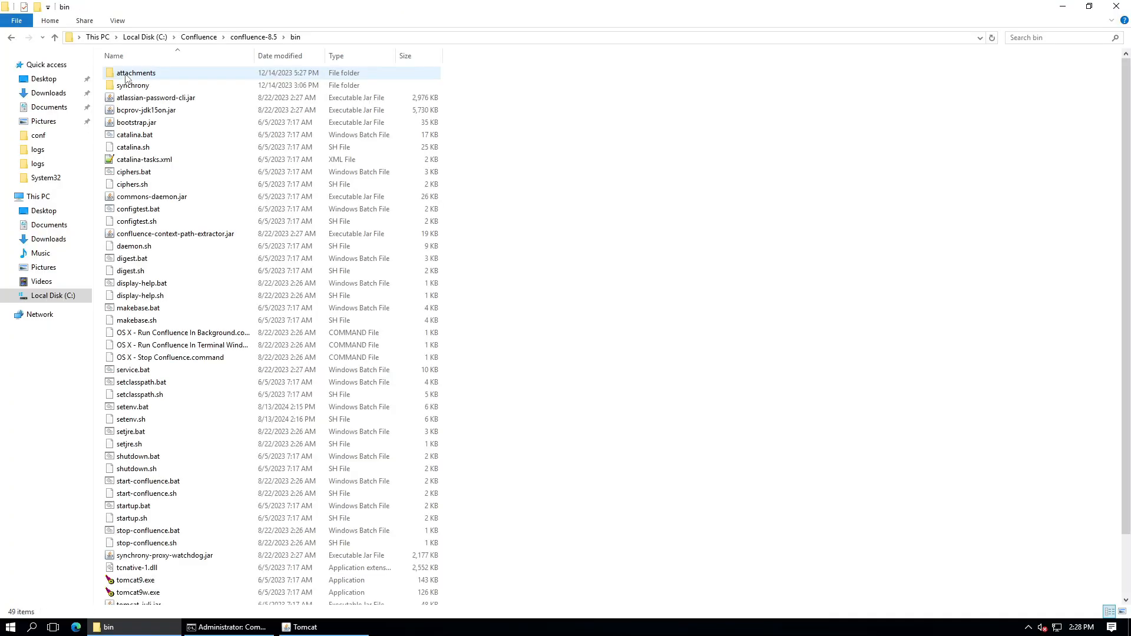
pyautogui.click(242, 37)
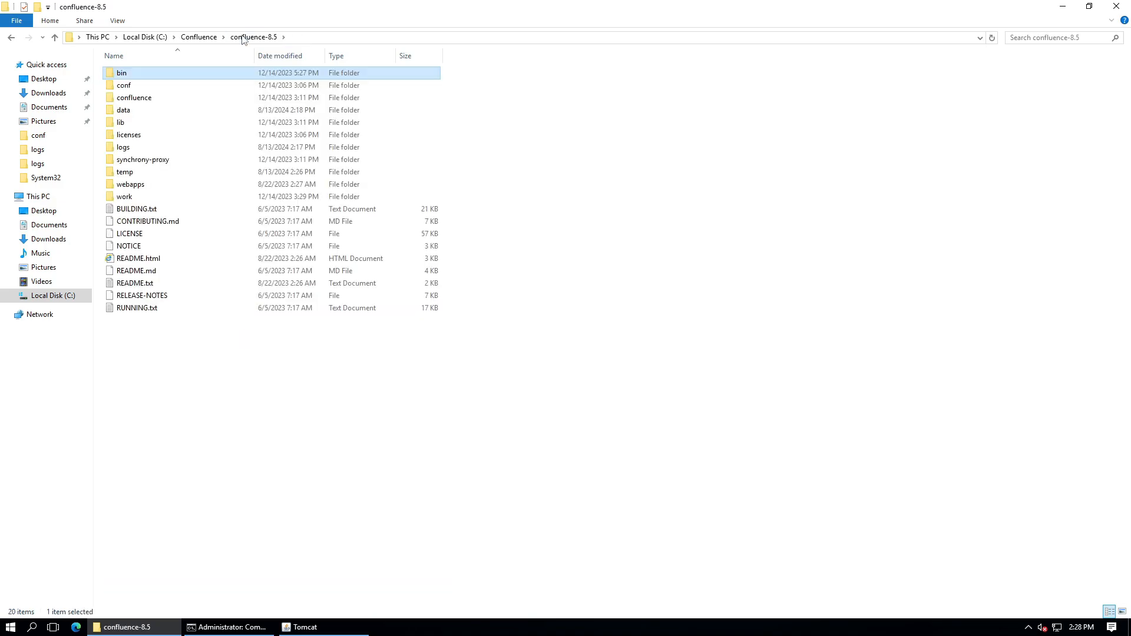
pyautogui.doubleClick(135, 78)
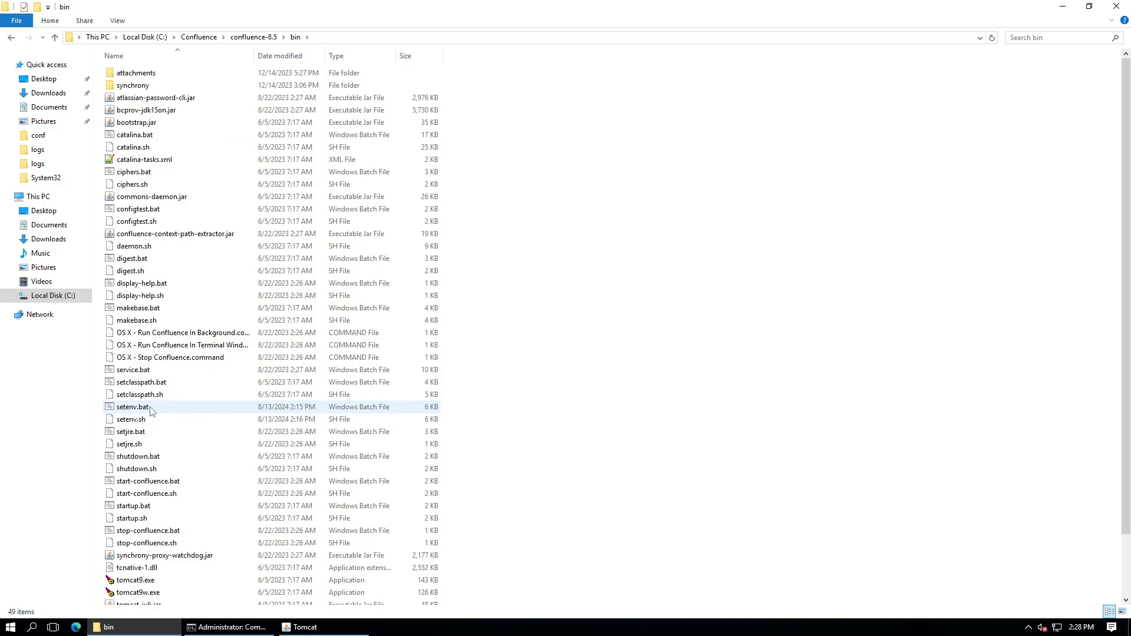
pyautogui.rightClick(150, 408)
pyautogui.click(148, 409)
pyautogui.rightClick(147, 408)
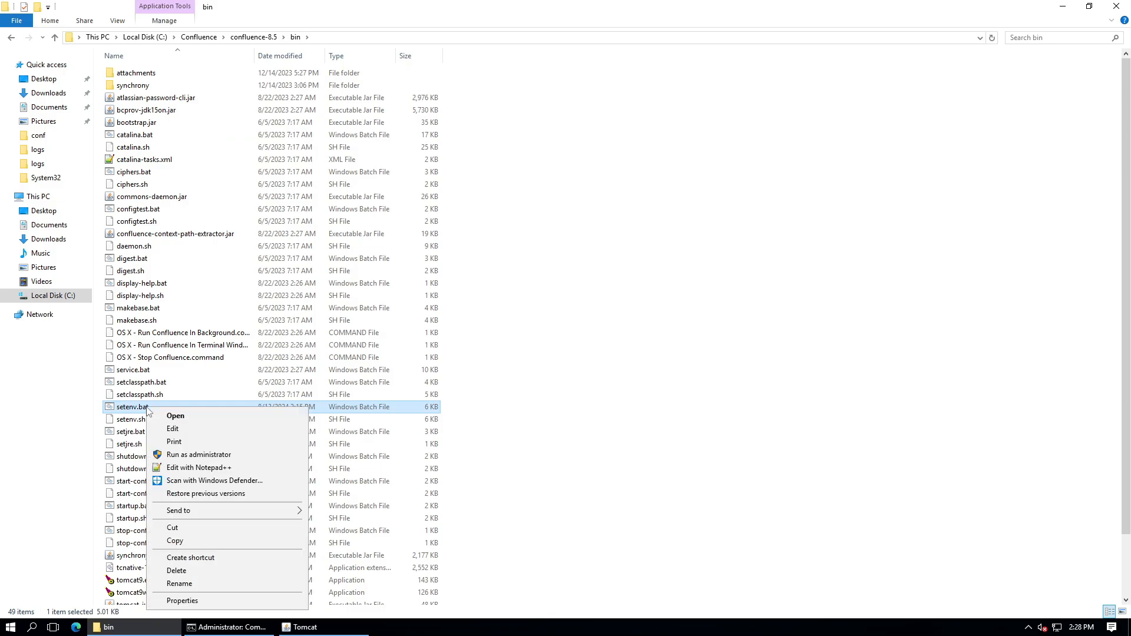
pyautogui.click(198, 468)
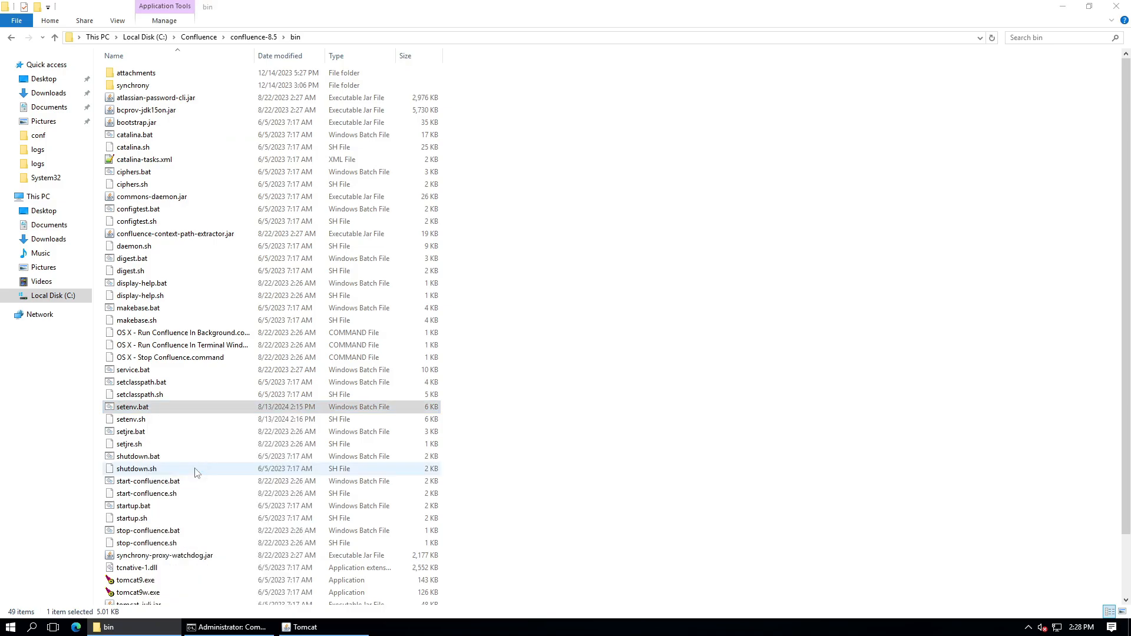
pyautogui.scroll(-18, 601, 376)
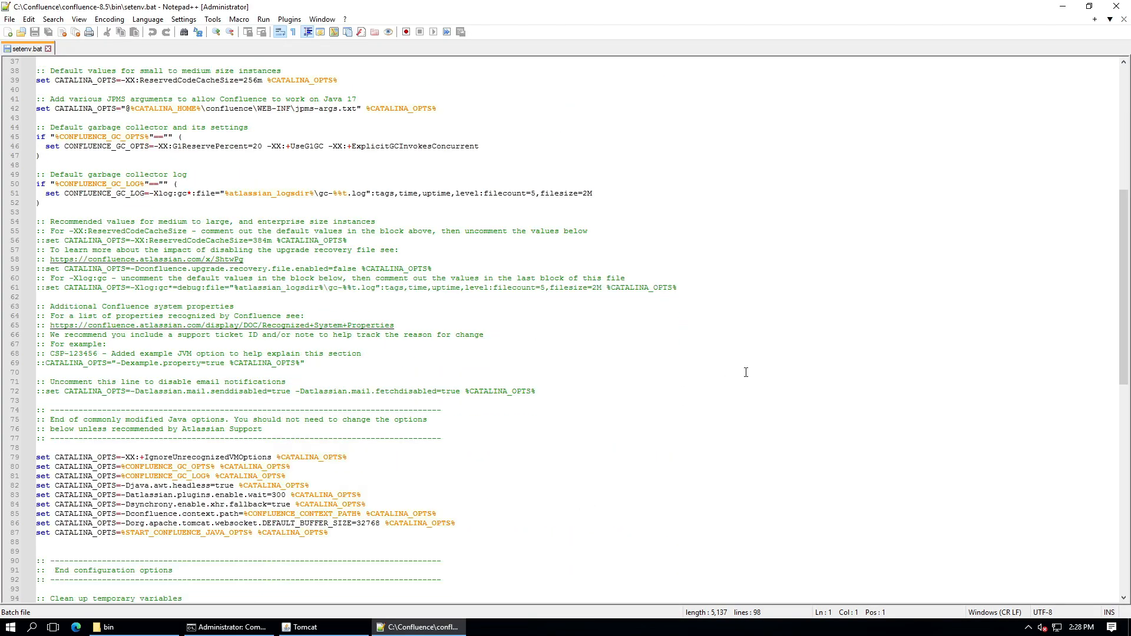
# - Paste the tunnel upstream port 8500 setting at the end of setenv.bat and save
pyautogui.click(142, 376)
pyautogui.write('set CATALINA_OPTS=-Dsecure.tunnel.upstream.port=8500')
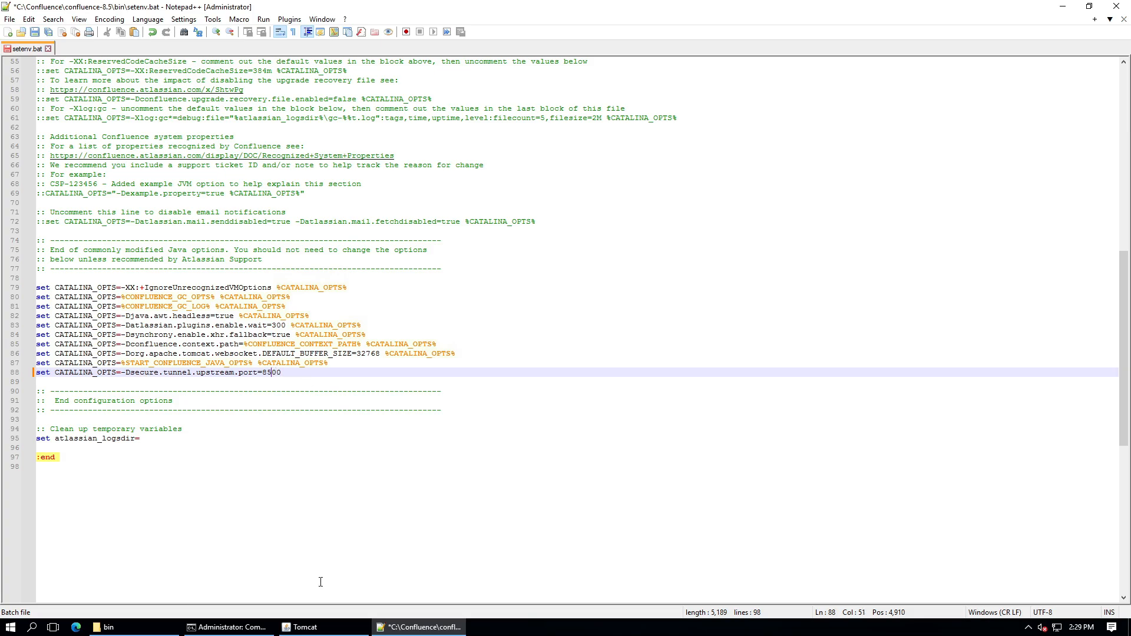
pyautogui.hotkey('ctrl', 's')
# - Open setenv.sh in Notepad++, add the CATALINA_OPTS tunnel port line on line 126, and save
pyautogui.click(108, 627)
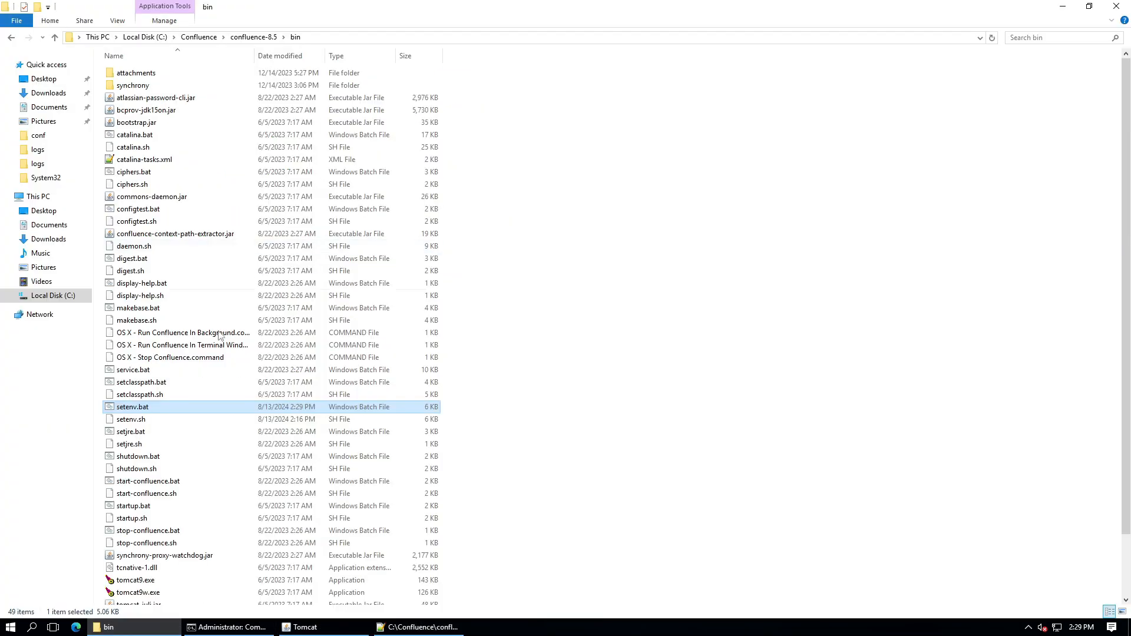
pyautogui.click(136, 420)
pyautogui.rightClick(137, 422)
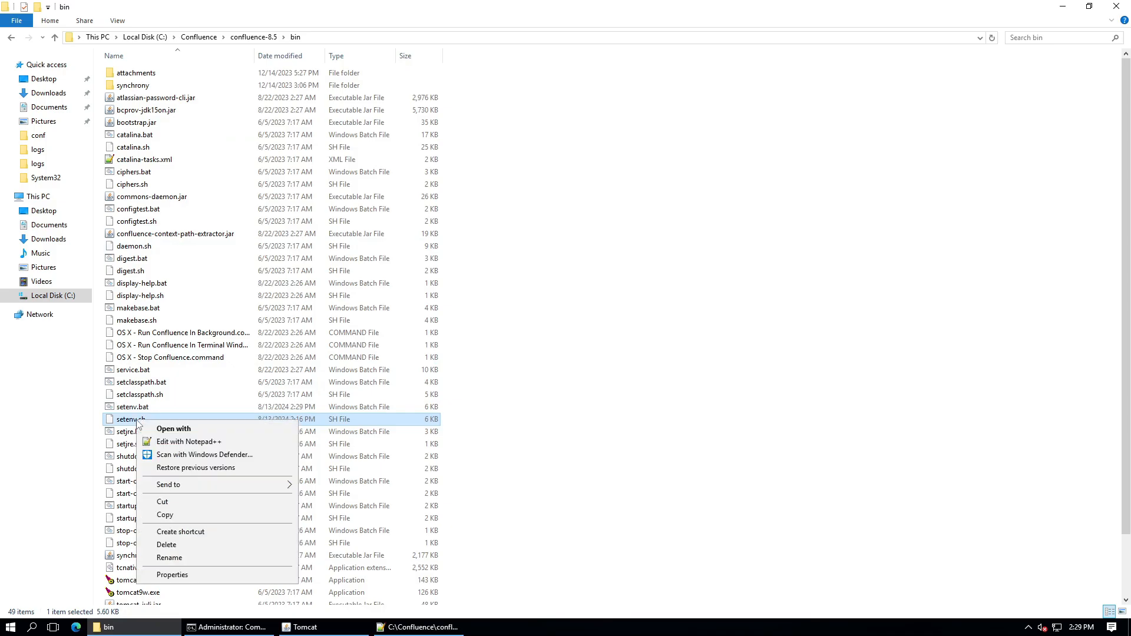
pyautogui.click(177, 443)
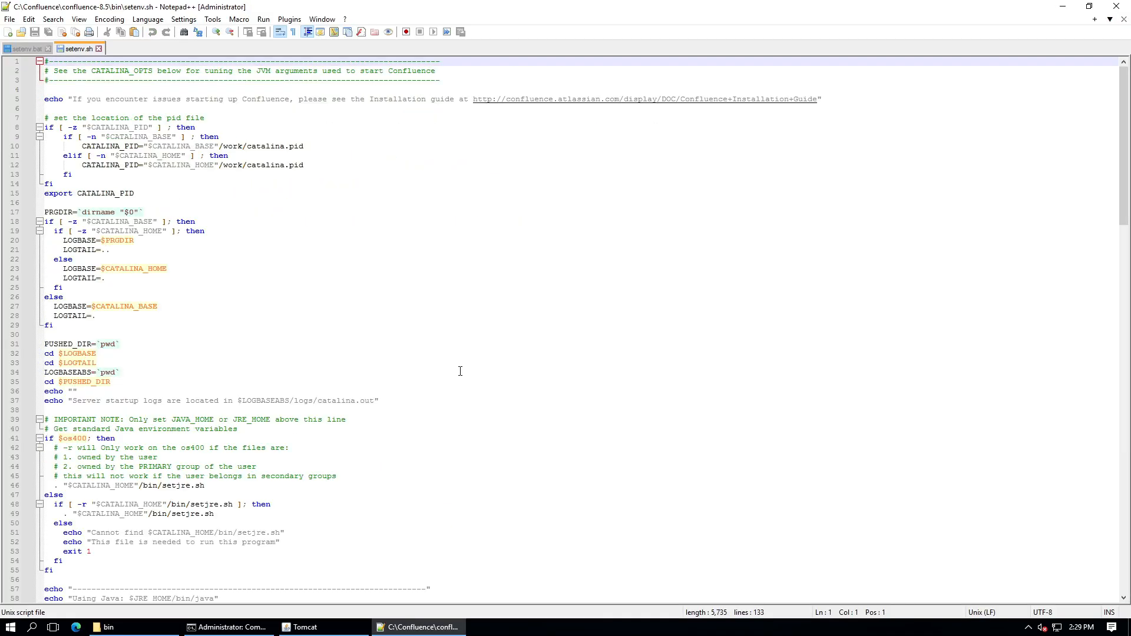
pyautogui.scroll(-20, 461, 371)
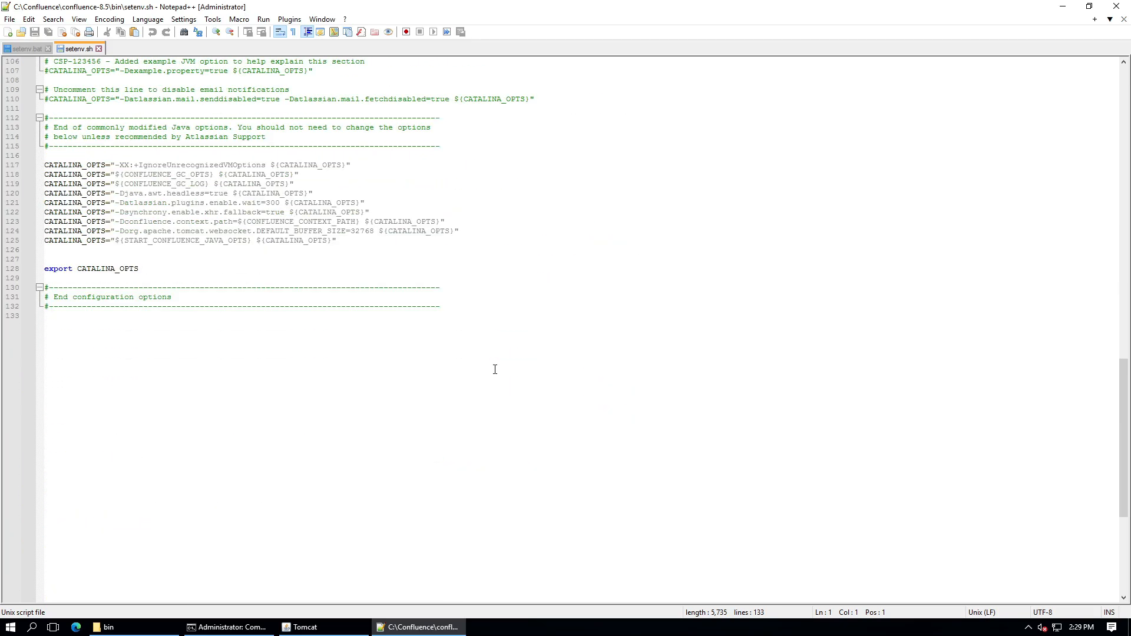
pyautogui.click(99, 252)
pyautogui.write('CATALINA_OPTS="-Dsecure.tunnel.upstream.port=$portNumber"')
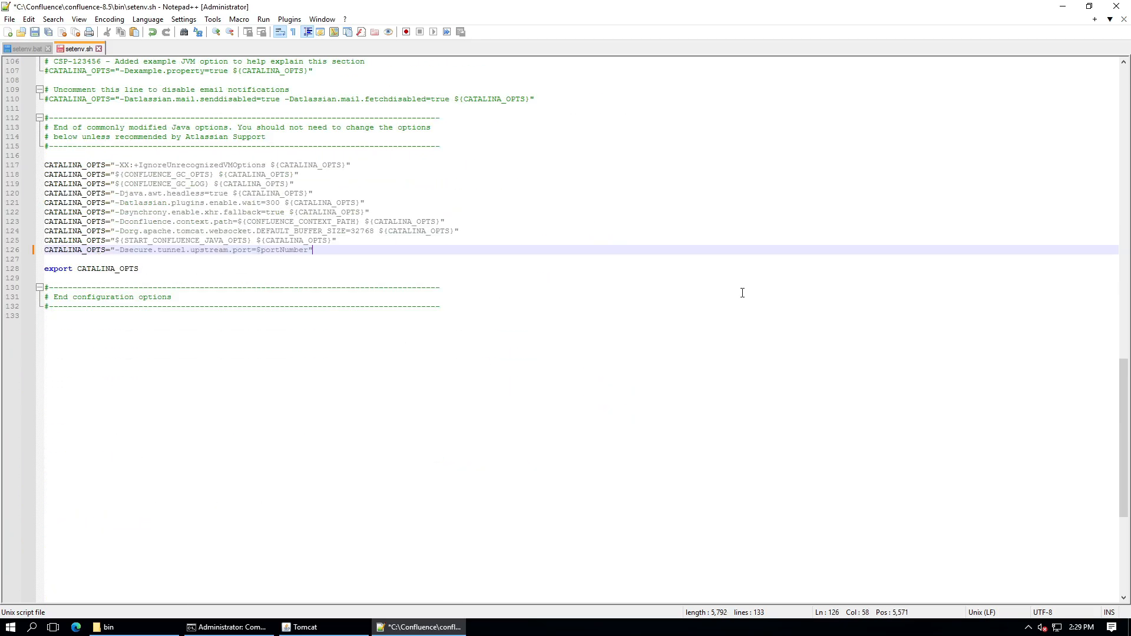
pyautogui.hotkey('ctrl', 's')
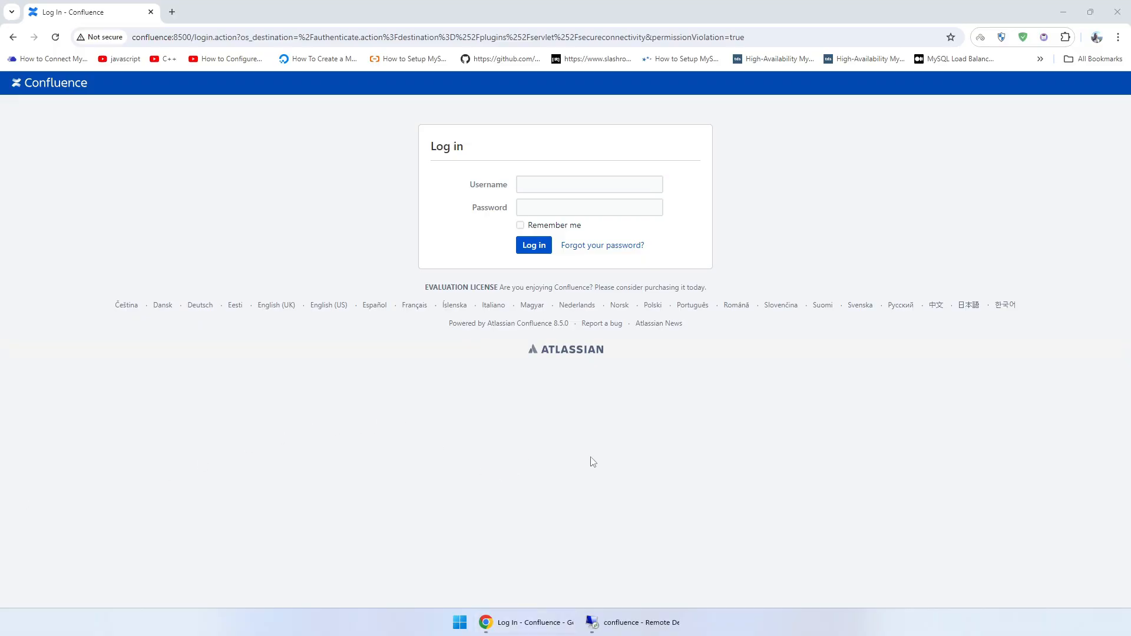
# - Log in to Confluence with the administrator username and password
pyautogui.click(597, 180)
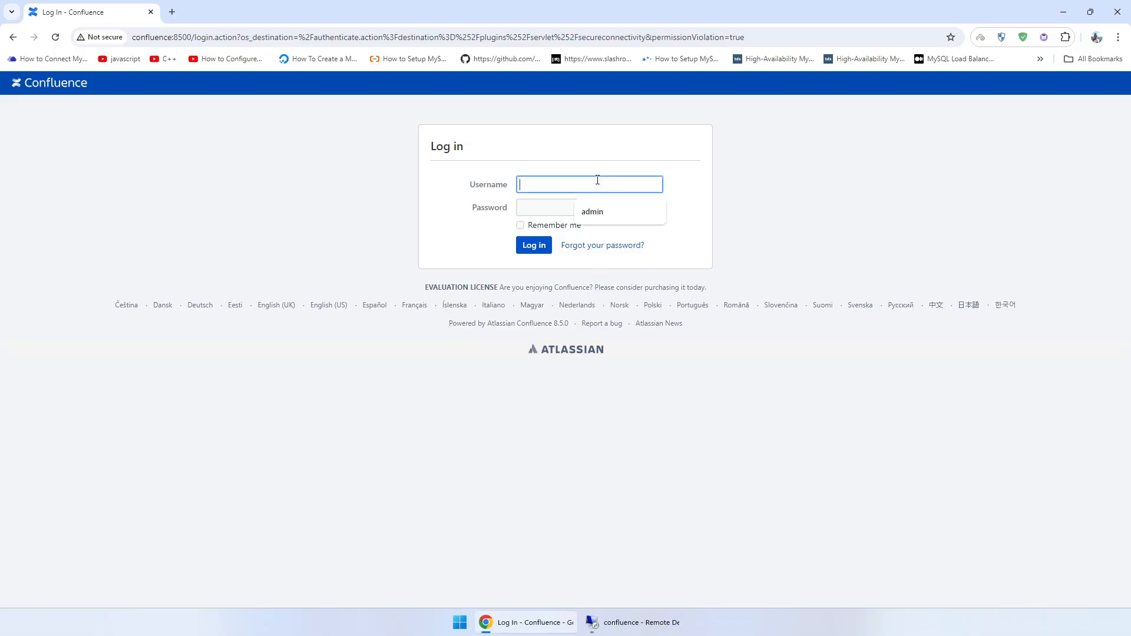
pyautogui.write('admin')
pyautogui.press('Tab')
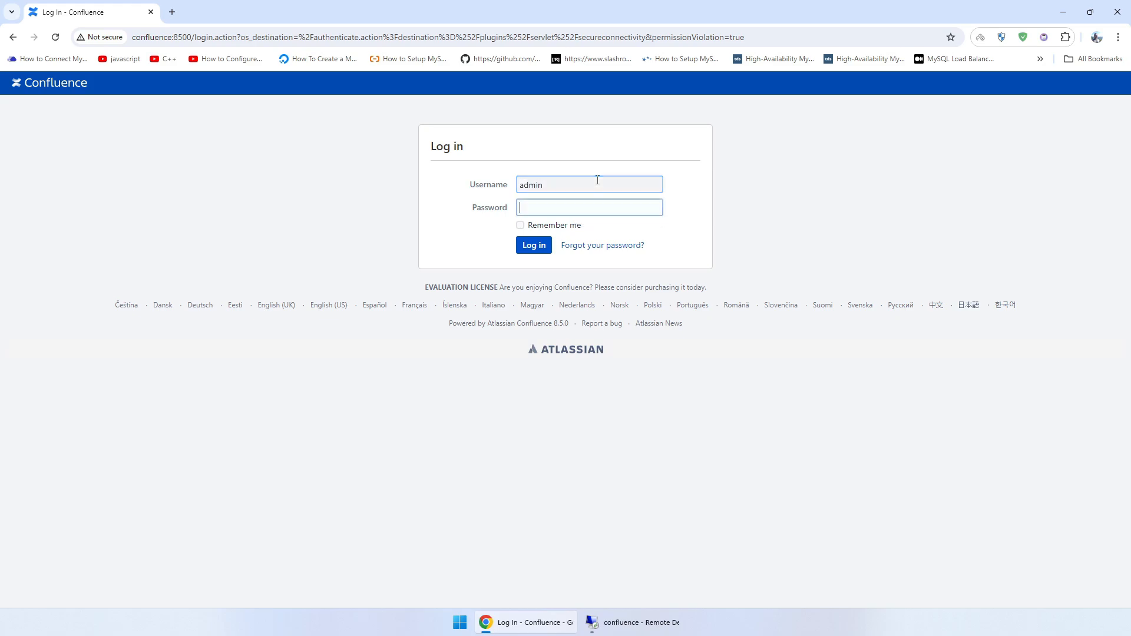
pyautogui.write('admin')
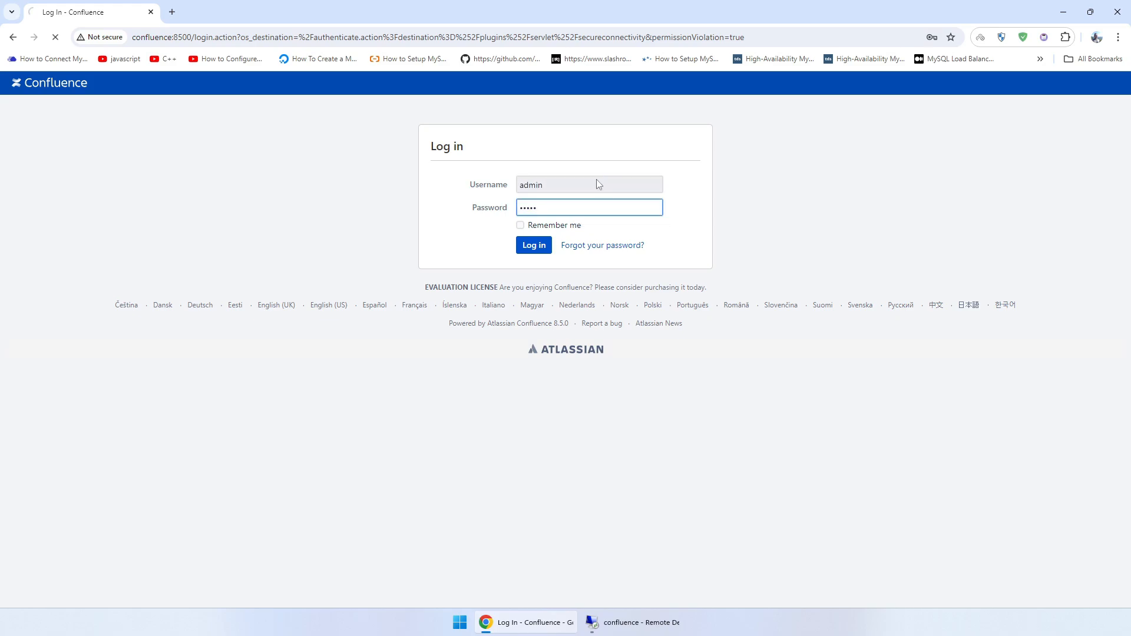
pyautogui.press('Return')
# - Confirm administrator access and select the admin.atlassian.com address shown in the notice
pyautogui.click(565, 266)
pyautogui.write('adm')
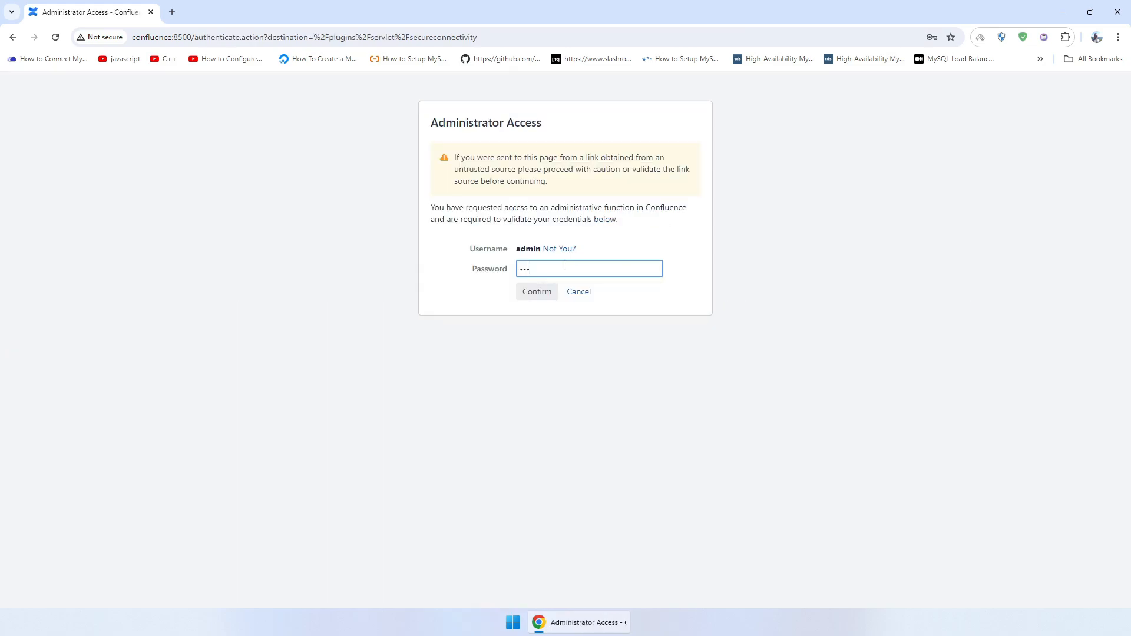
pyautogui.write('in')
pyautogui.press('Return')
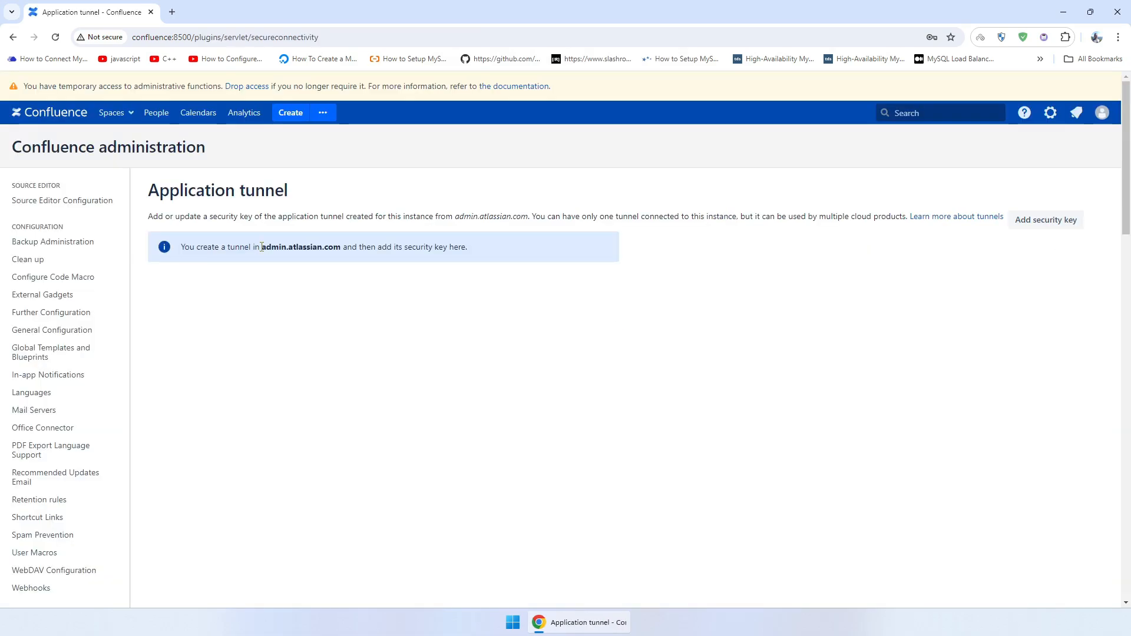
pyautogui.moveTo(262, 247); pyautogui.dragTo(341, 247)
# - Open admin.atlassian.com in a new tab and go to the organization's Settings > Application tunnels
pyautogui.hotkey('ctrl', 'c')
pyautogui.click(172, 12)
pyautogui.hotkey('ctrl', 'v')
pyautogui.press('Return')
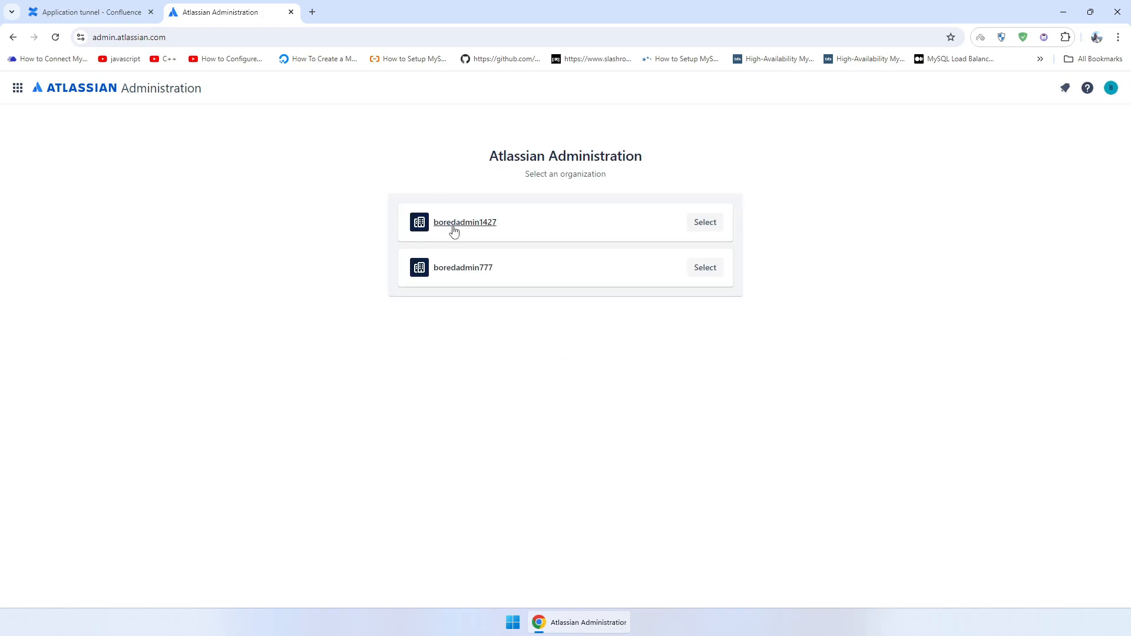
pyautogui.click(701, 230)
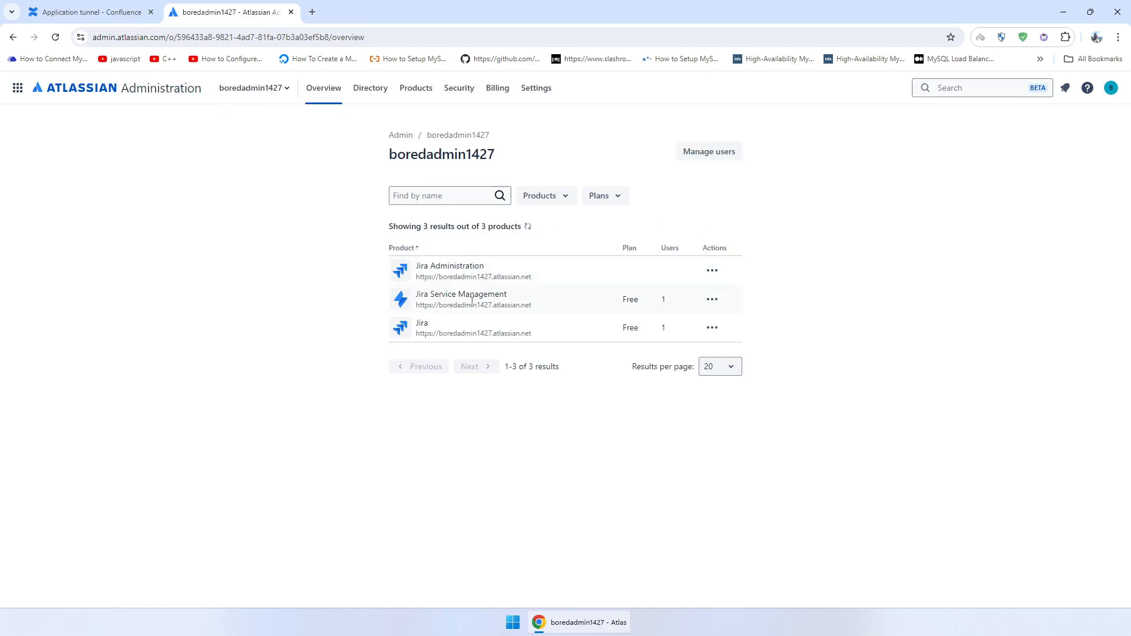
pyautogui.click(534, 89)
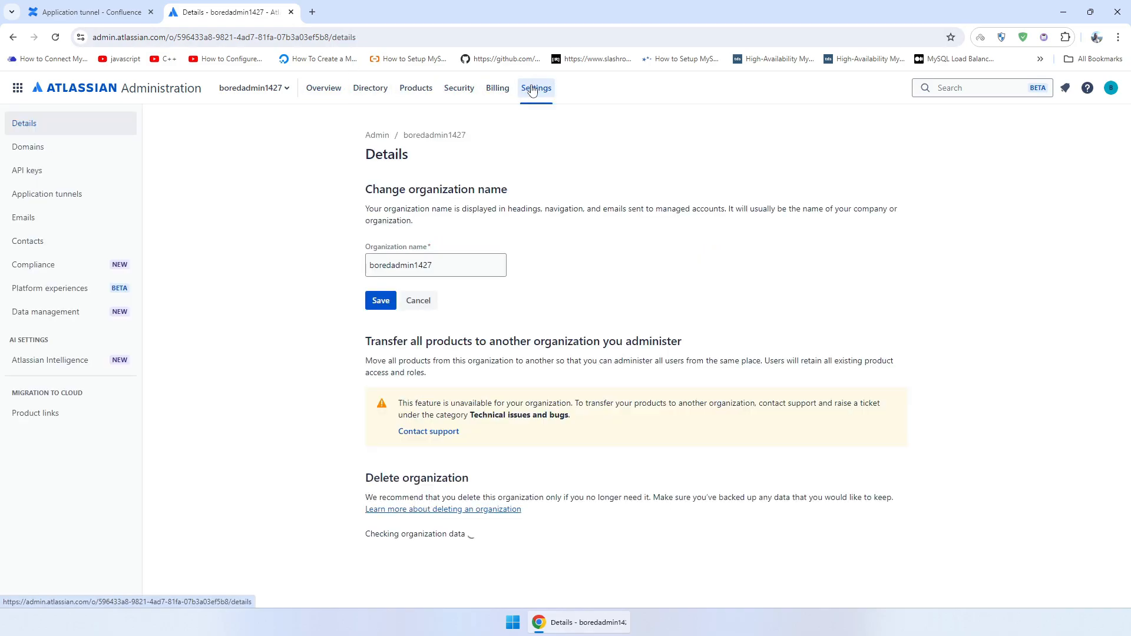
pyautogui.click(69, 198)
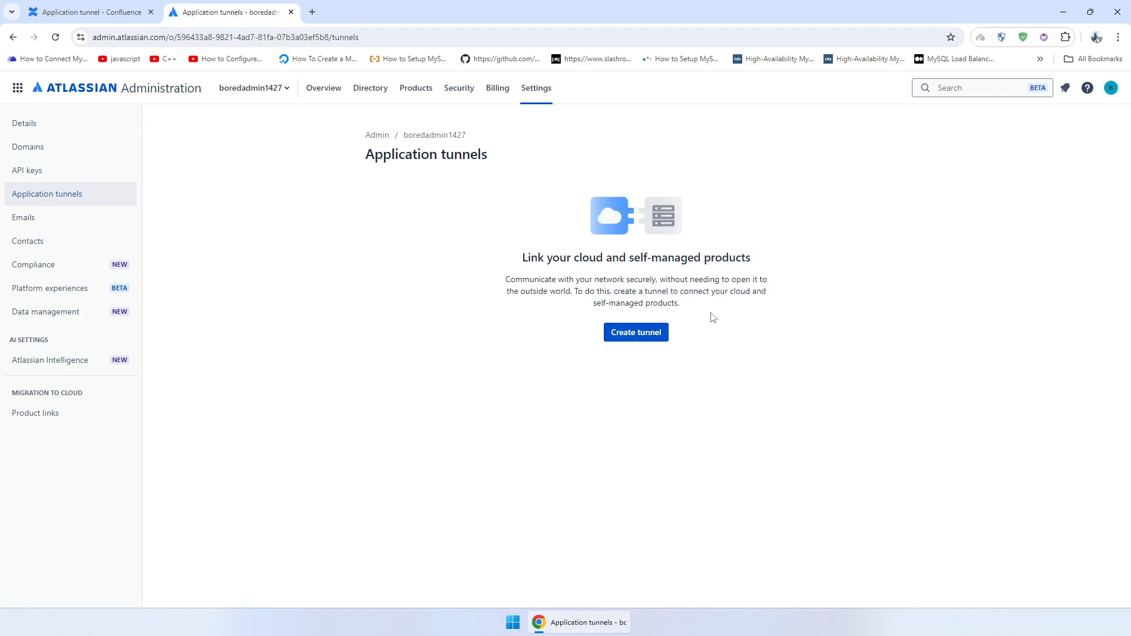
pyautogui.click(648, 332)
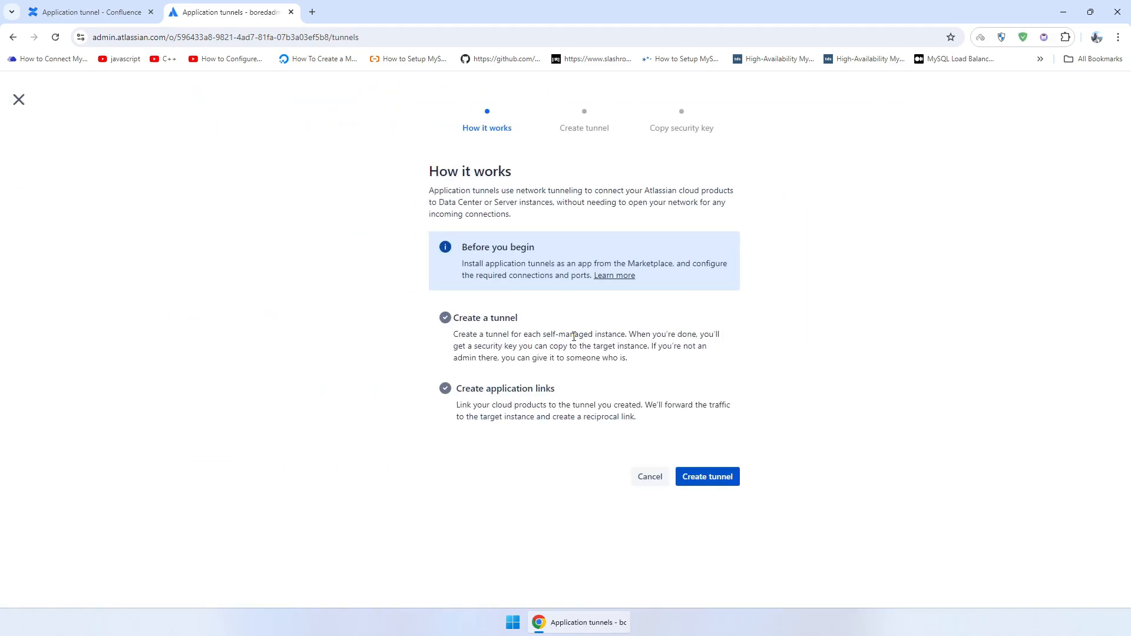
pyautogui.click(720, 483)
pyautogui.click(503, 220)
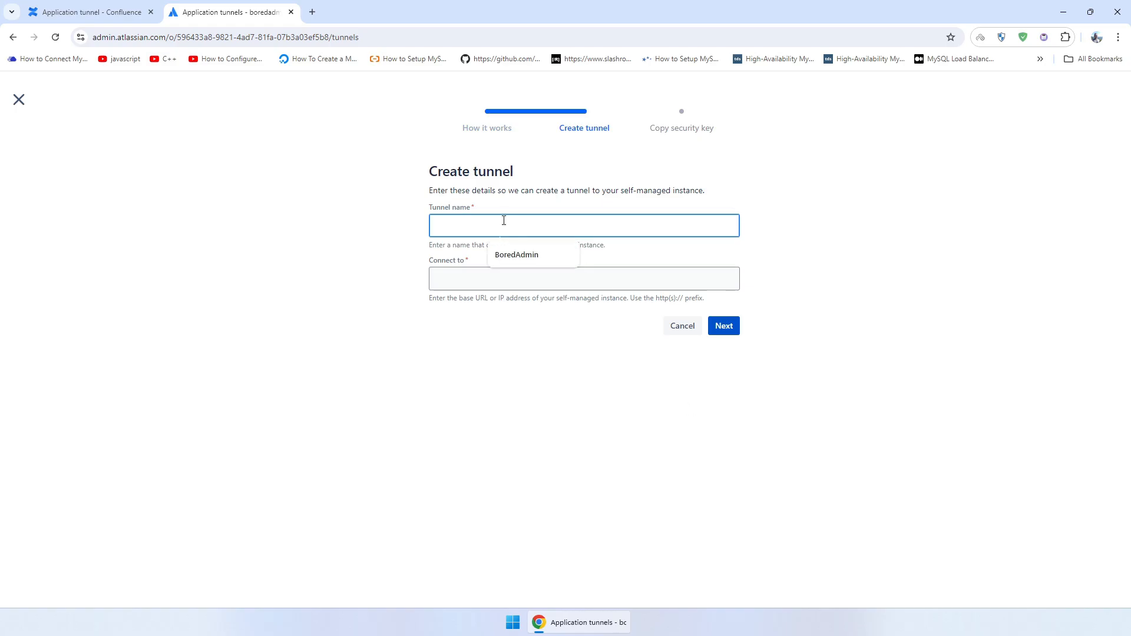
pyautogui.click(517, 255)
pyautogui.click(498, 277)
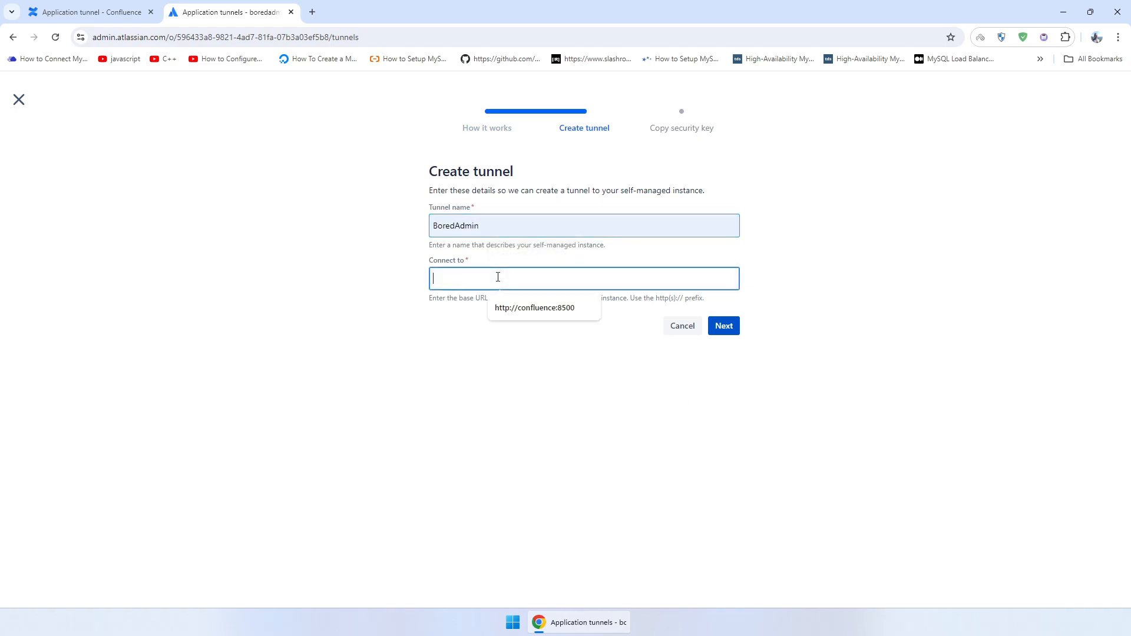
pyautogui.click(535, 307)
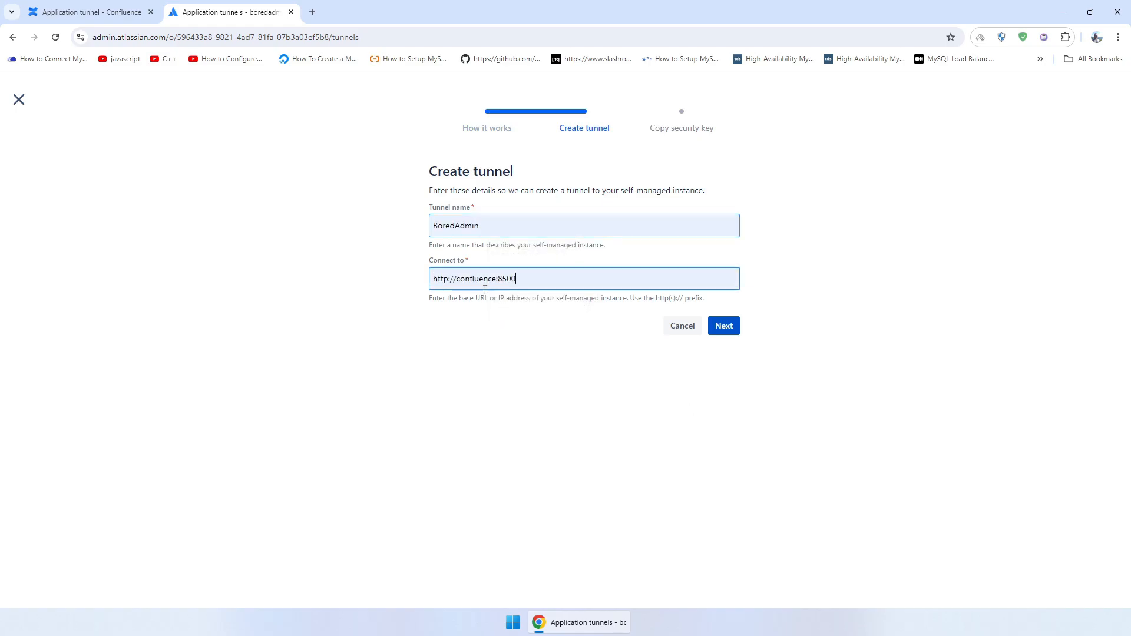
pyautogui.click(112, 17)
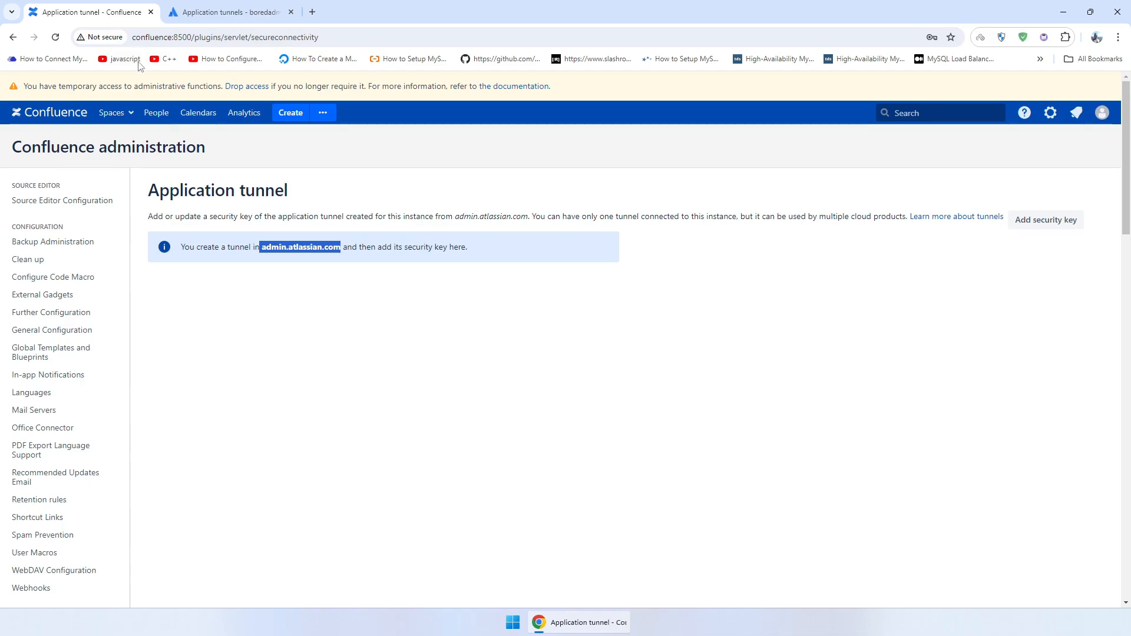
pyautogui.click(221, 12)
pyautogui.click(734, 331)
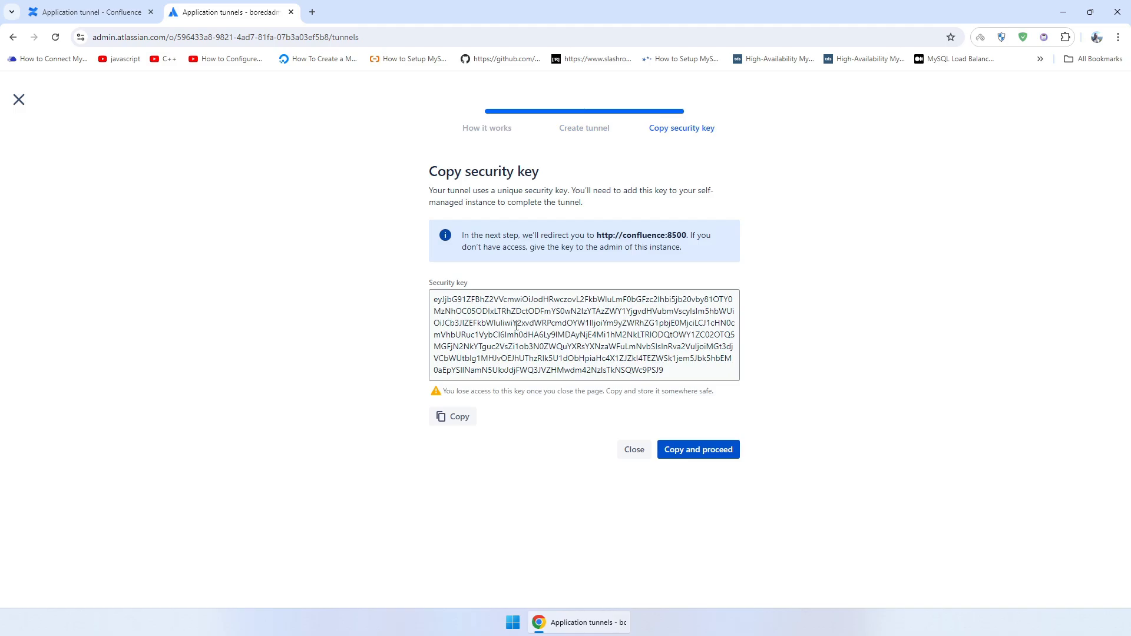
# - Add the copied security key in Confluence, reload until Connected, then close the admin key page
pyautogui.click(707, 452)
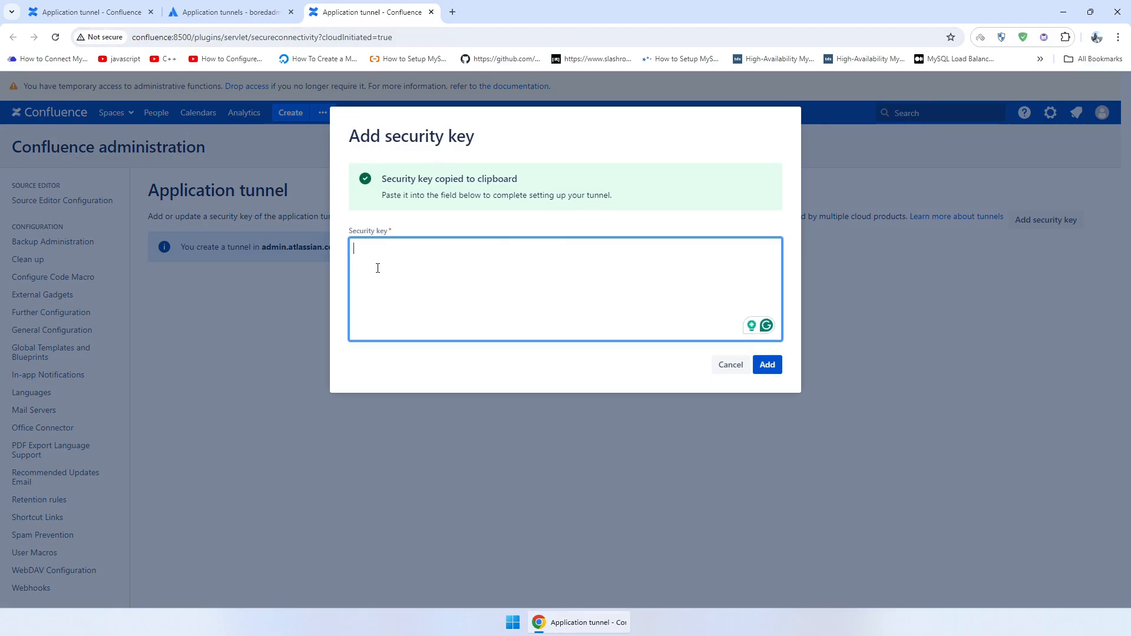
pyautogui.hotkey('ctrl', 'v')
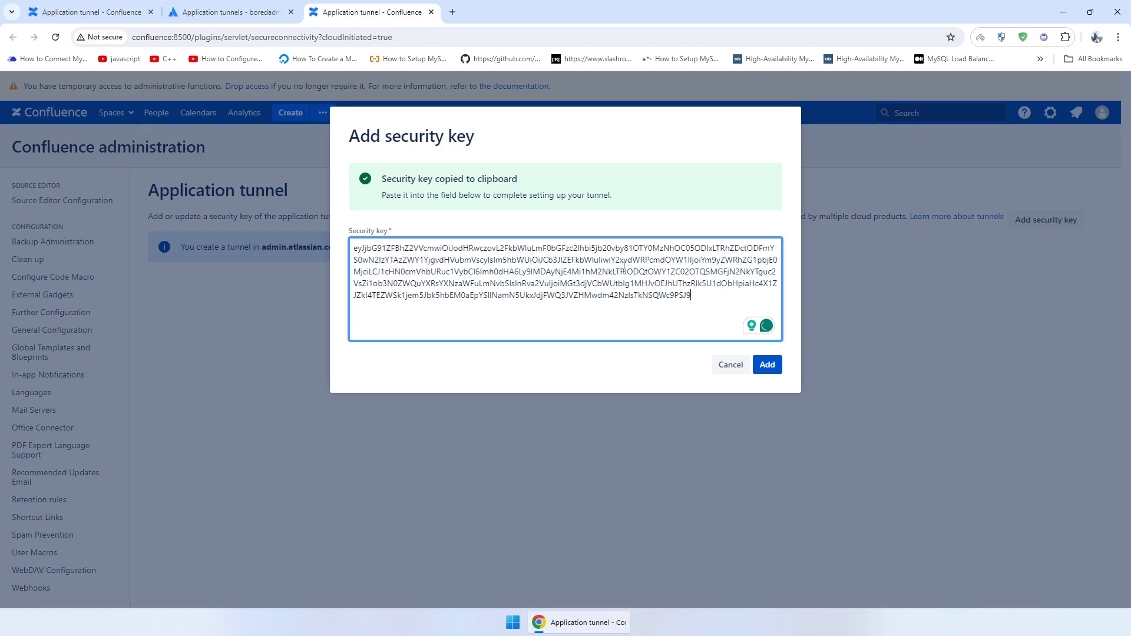
pyautogui.click(768, 364)
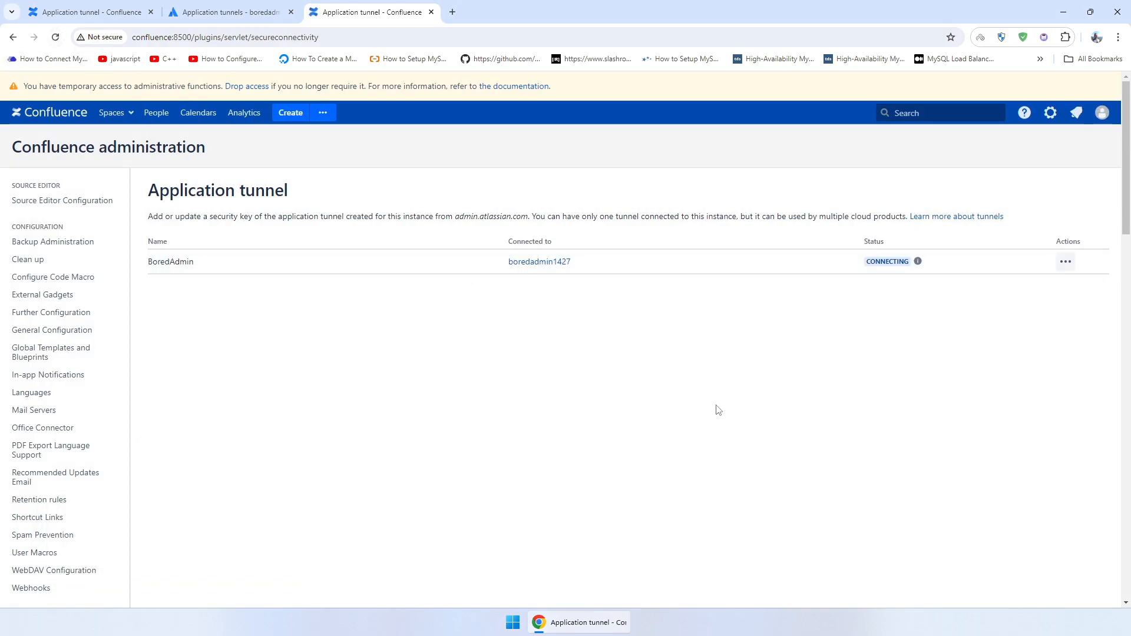
pyautogui.click(56, 37)
pyautogui.click(56, 38)
pyautogui.click(235, 13)
pyautogui.click(635, 450)
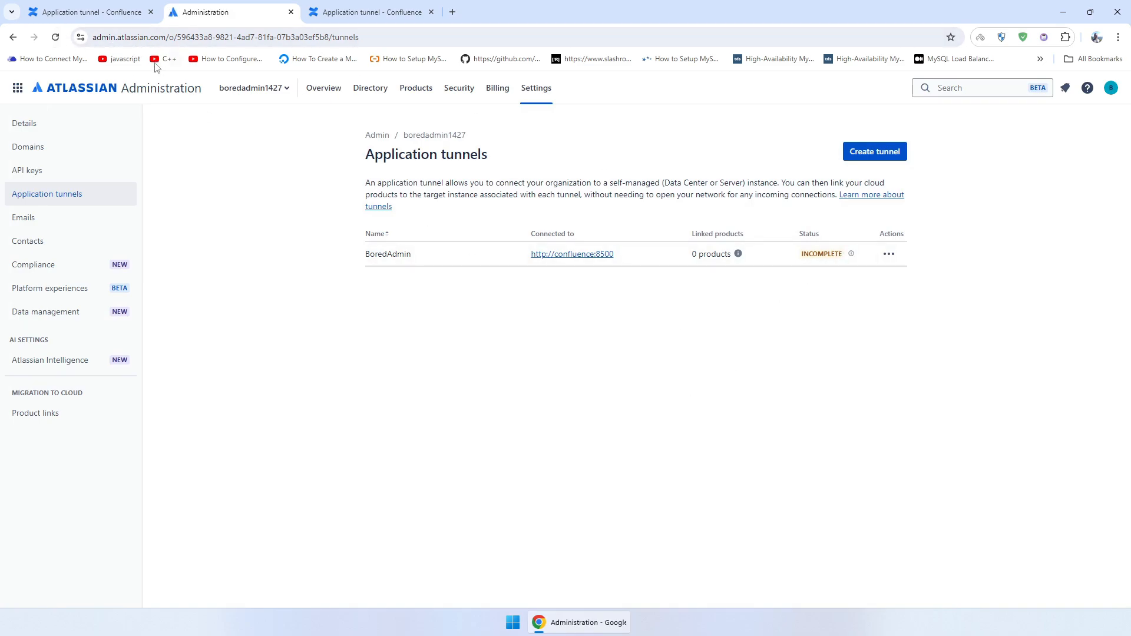
# - Refresh the tunnels list and launch the boredadmin1427 Jira site from the app switcher
pyautogui.click(56, 37)
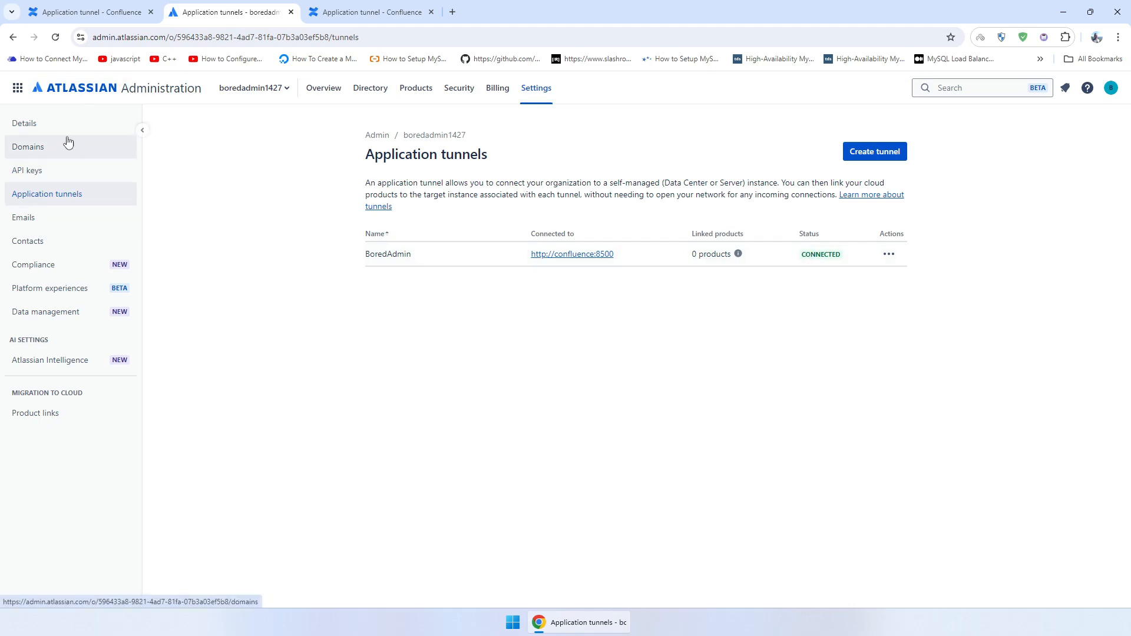
pyautogui.click(18, 97)
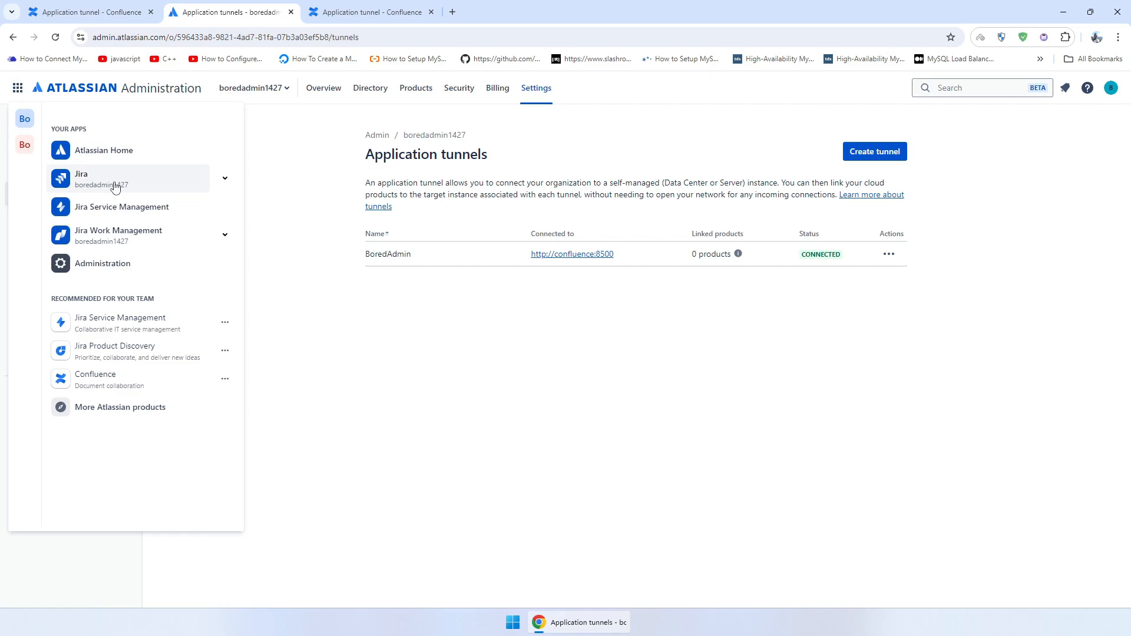
pyautogui.click(115, 187)
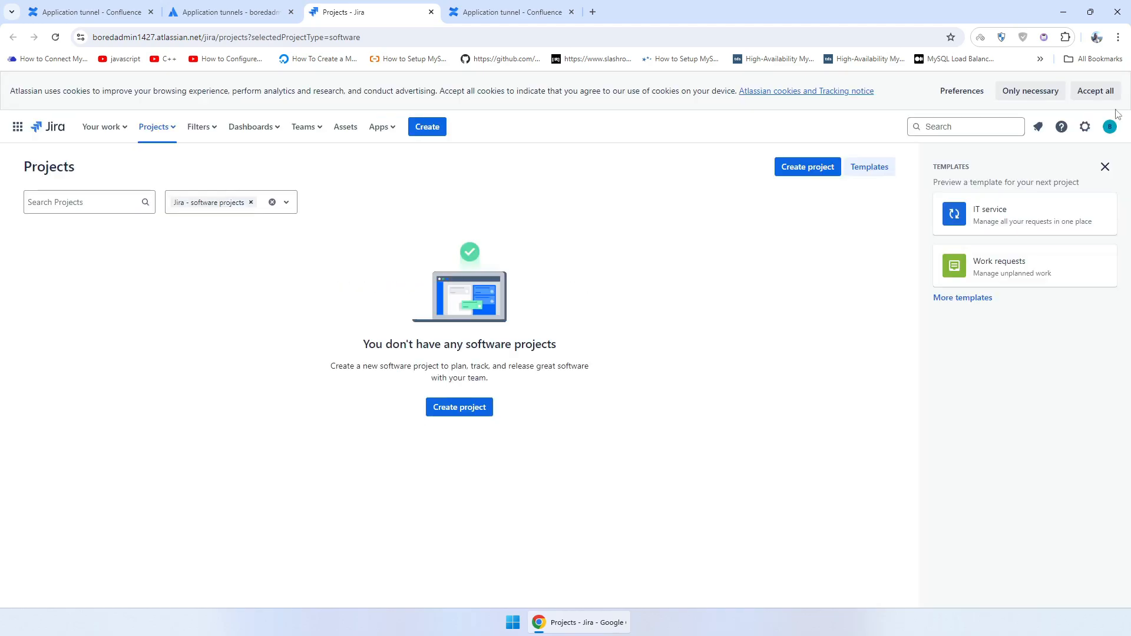
# - In Jira Settings > Products, open Integrations > Application links and start a new link with Create link
pyautogui.click(1085, 127)
pyautogui.click(1086, 131)
pyautogui.click(1085, 131)
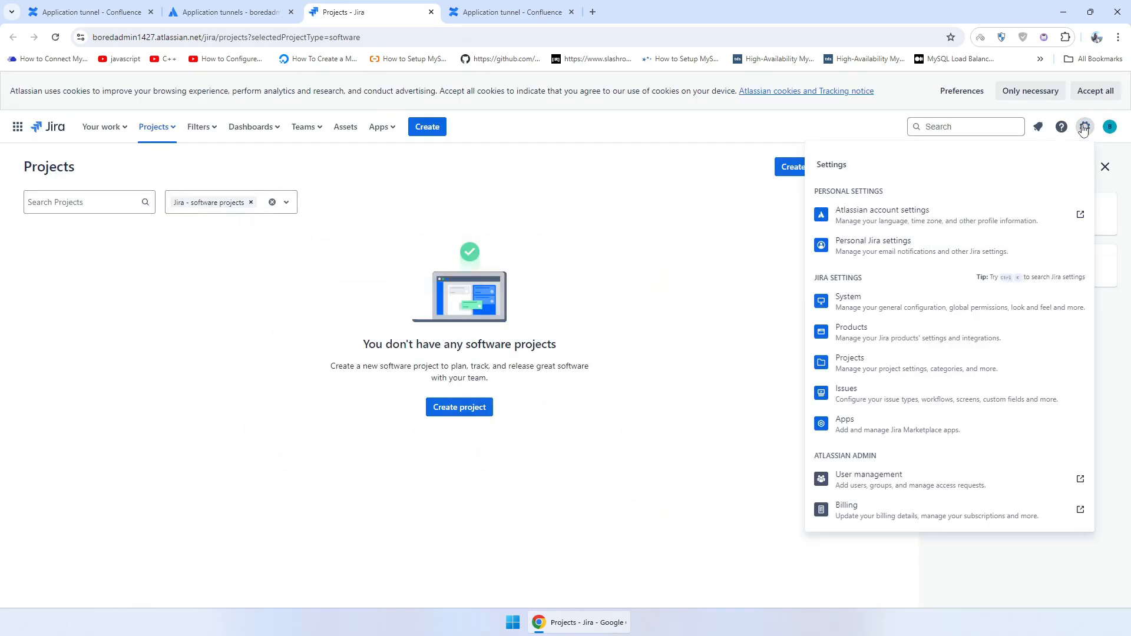
pyautogui.click(902, 345)
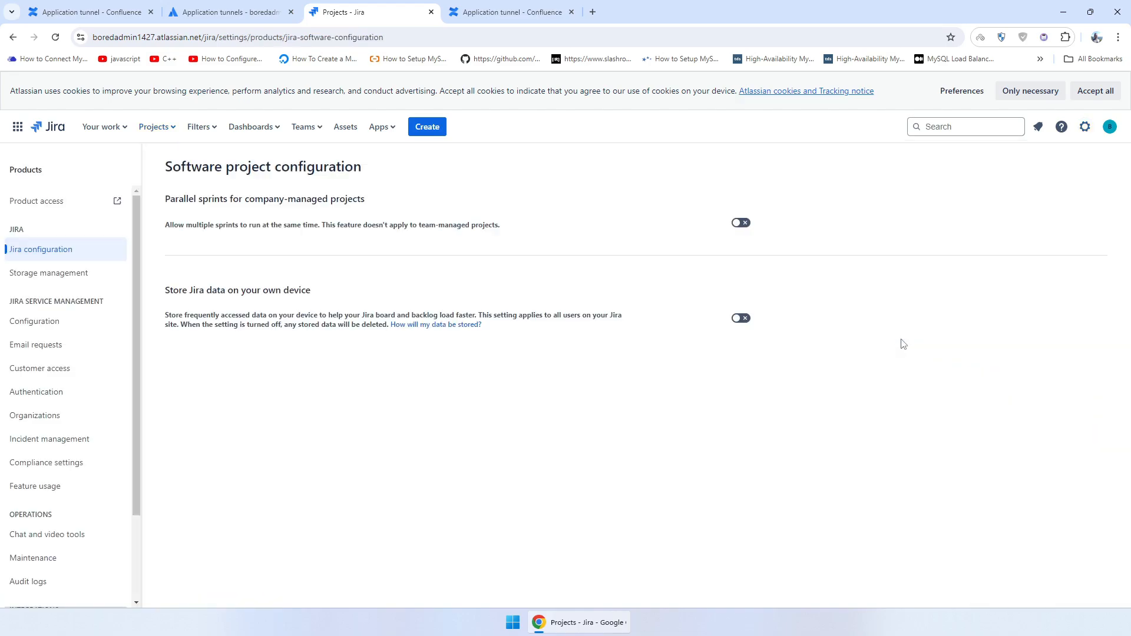
pyautogui.scroll(-2, 109, 363)
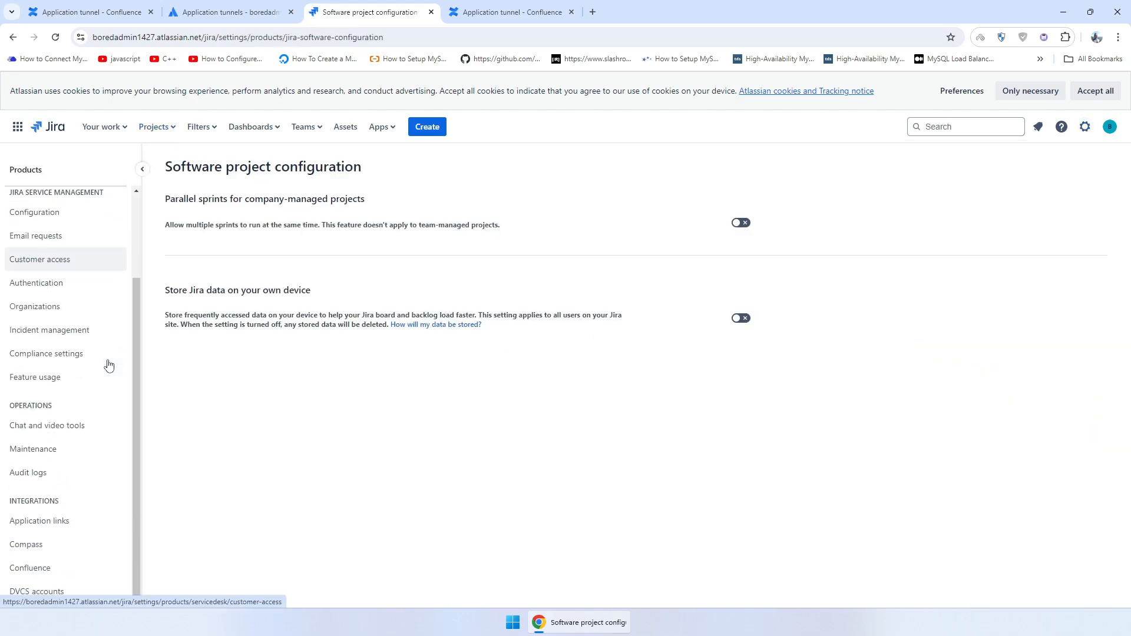
pyautogui.click(56, 525)
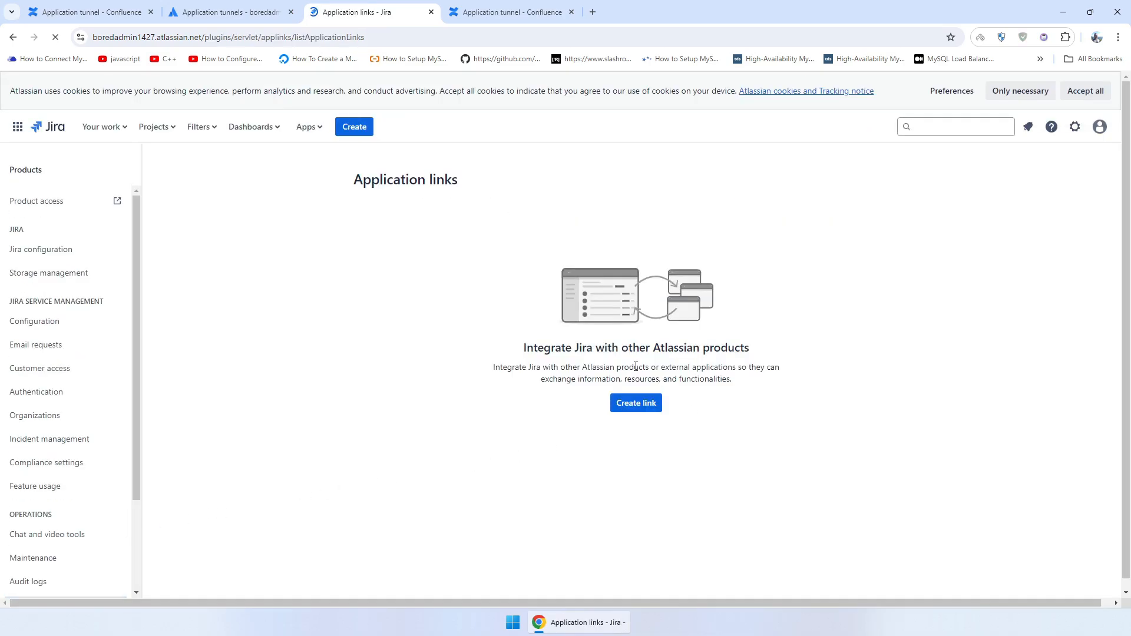
pyautogui.click(636, 405)
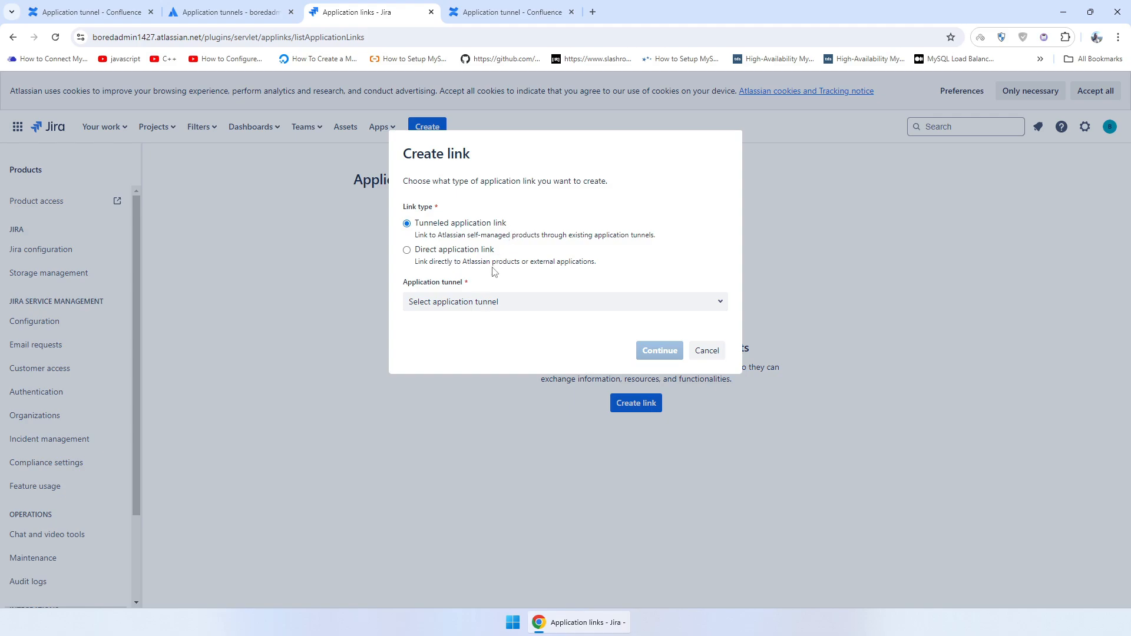
# - Choose Tunneled application link as the link type and select the BoredAdmin tunnel
pyautogui.click(417, 253)
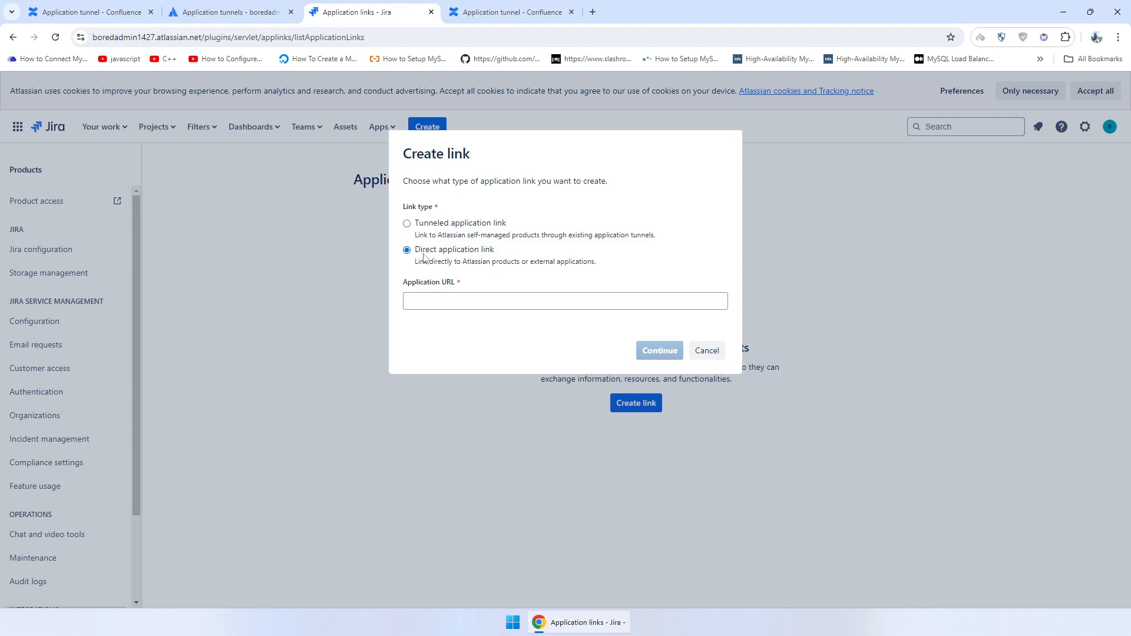
pyautogui.click(407, 225)
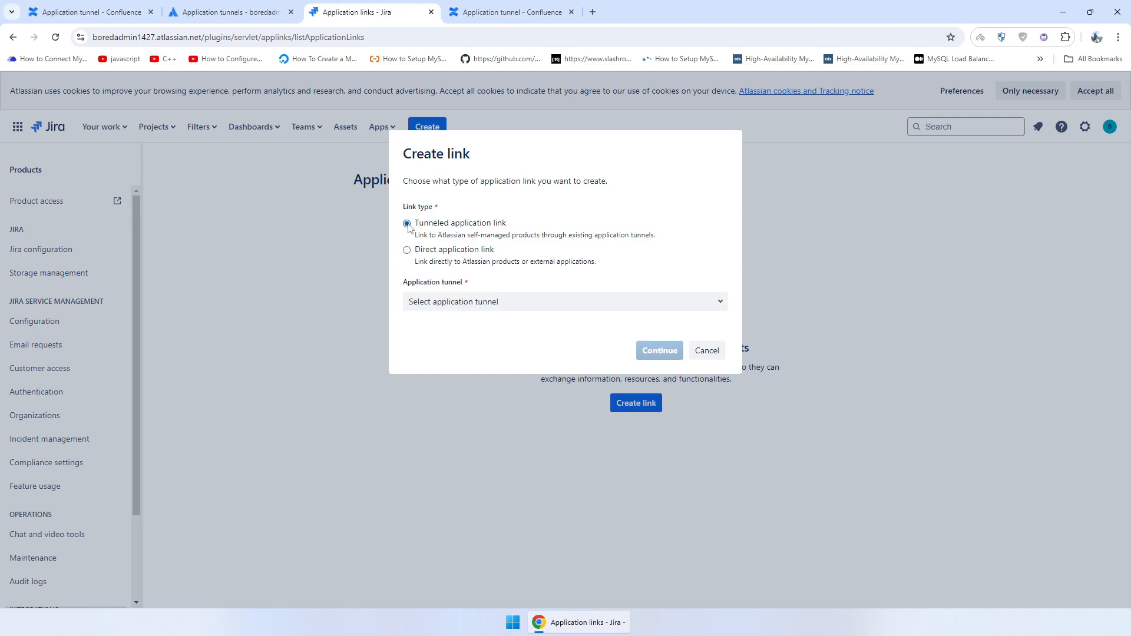
pyautogui.click(710, 304)
pyautogui.click(481, 332)
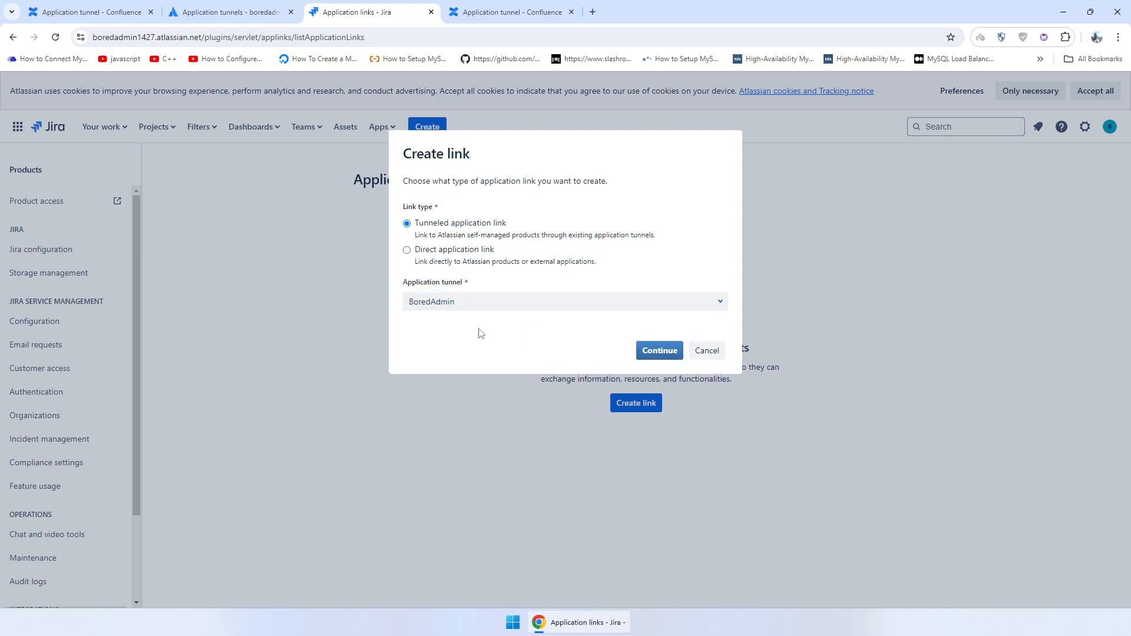
pyautogui.click(660, 351)
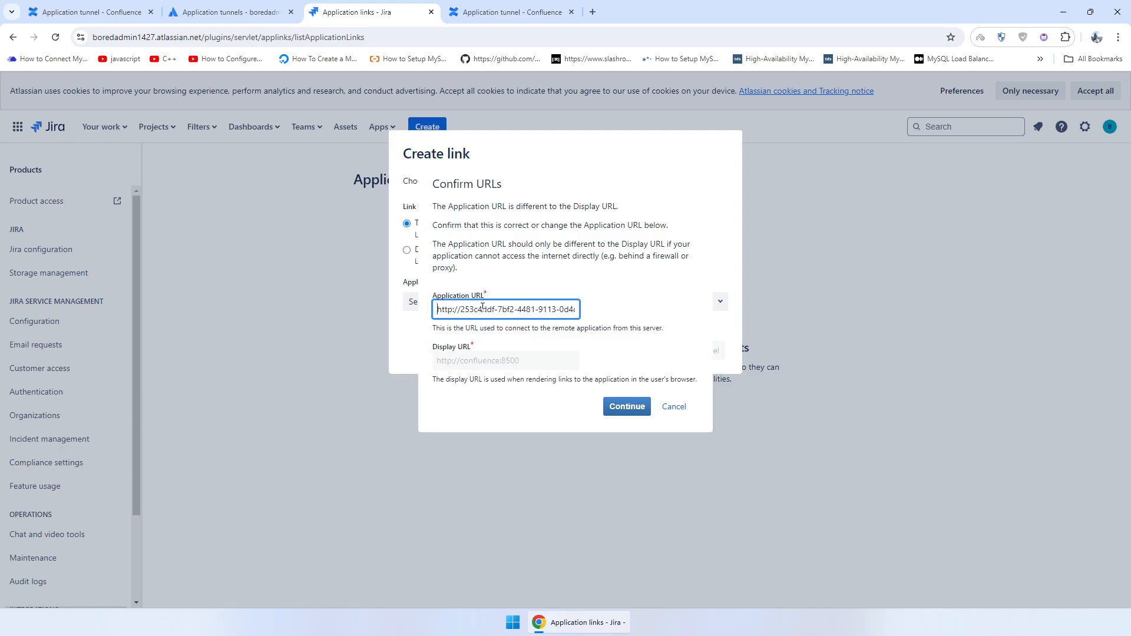
# - Accept the confirmed URLs and review details, then create the Confluence link
pyautogui.moveTo(440, 306); pyautogui.dragTo(577, 309)
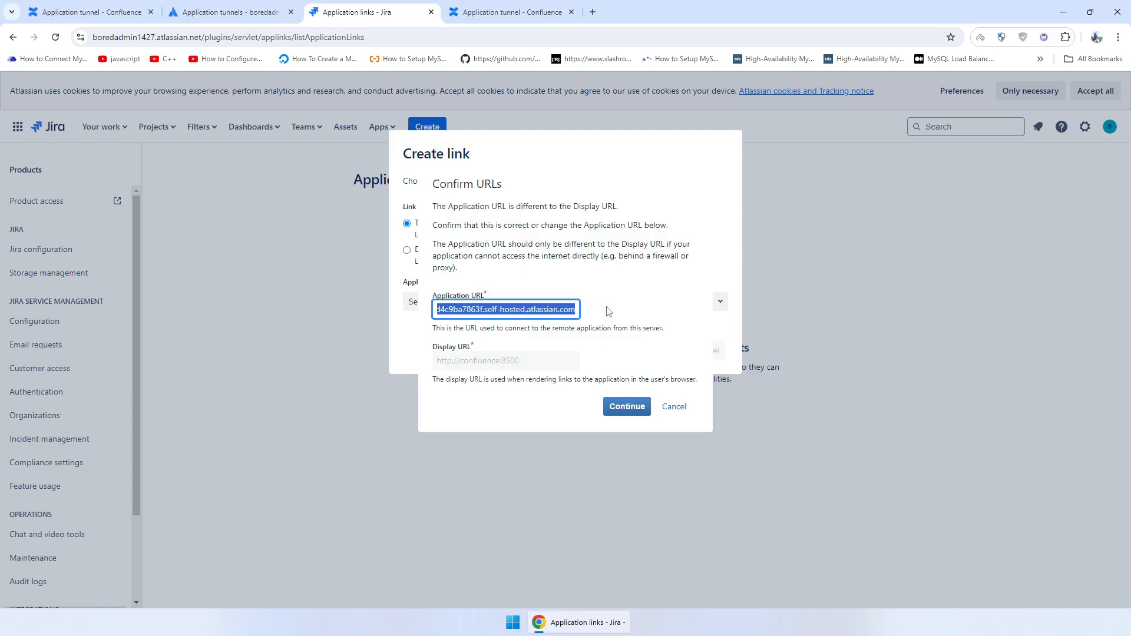
pyautogui.click(499, 360)
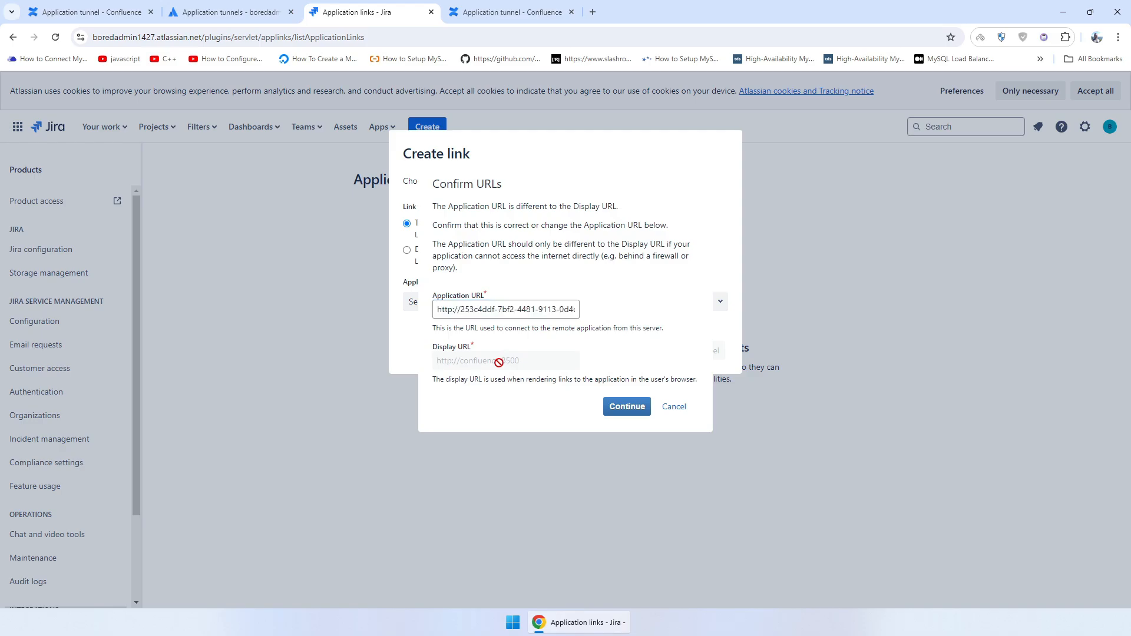
pyautogui.click(625, 407)
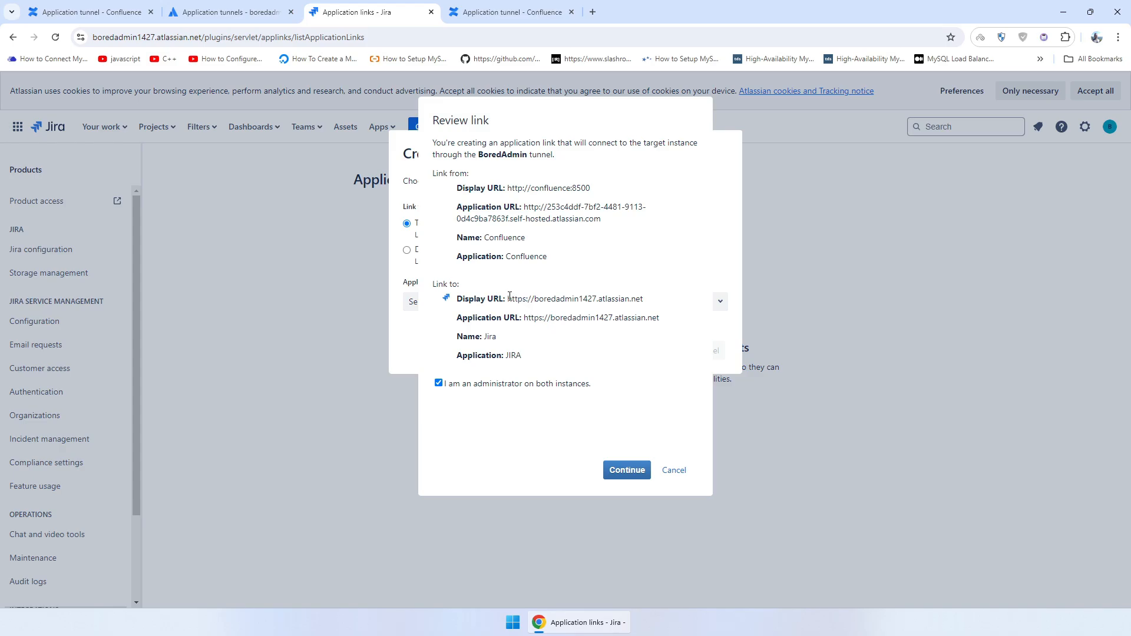
pyautogui.moveTo(510, 296); pyautogui.dragTo(617, 355)
pyautogui.click(618, 356)
pyautogui.click(627, 471)
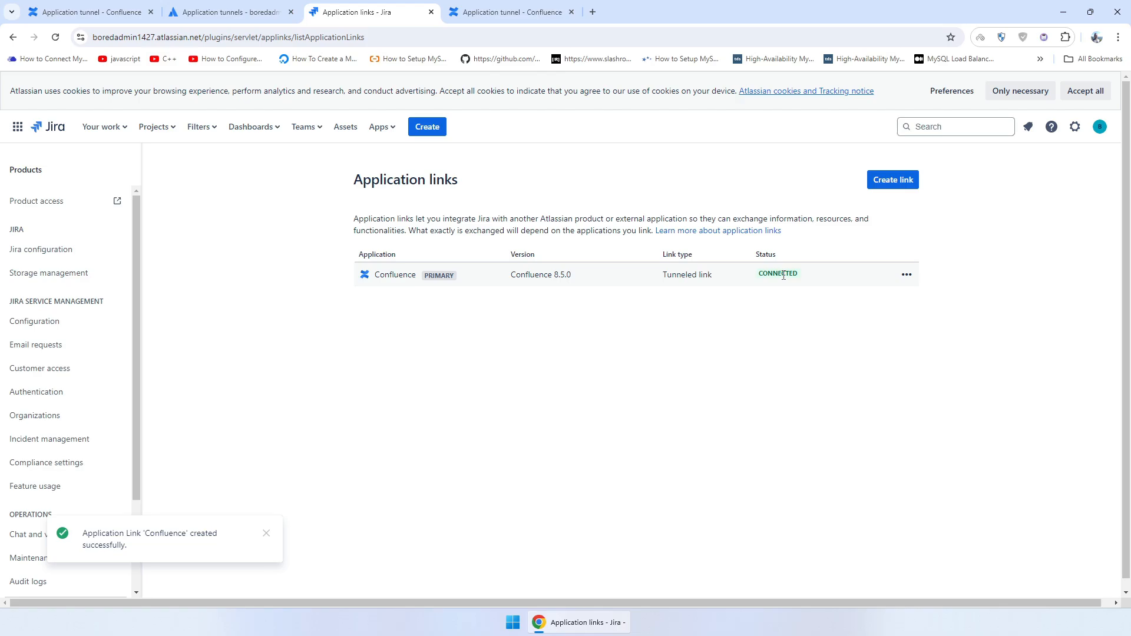
# - In a new tab, open admin.atlassian.com and go to Settings > Application tunnels
pyautogui.click(593, 12)
pyautogui.write('admin')
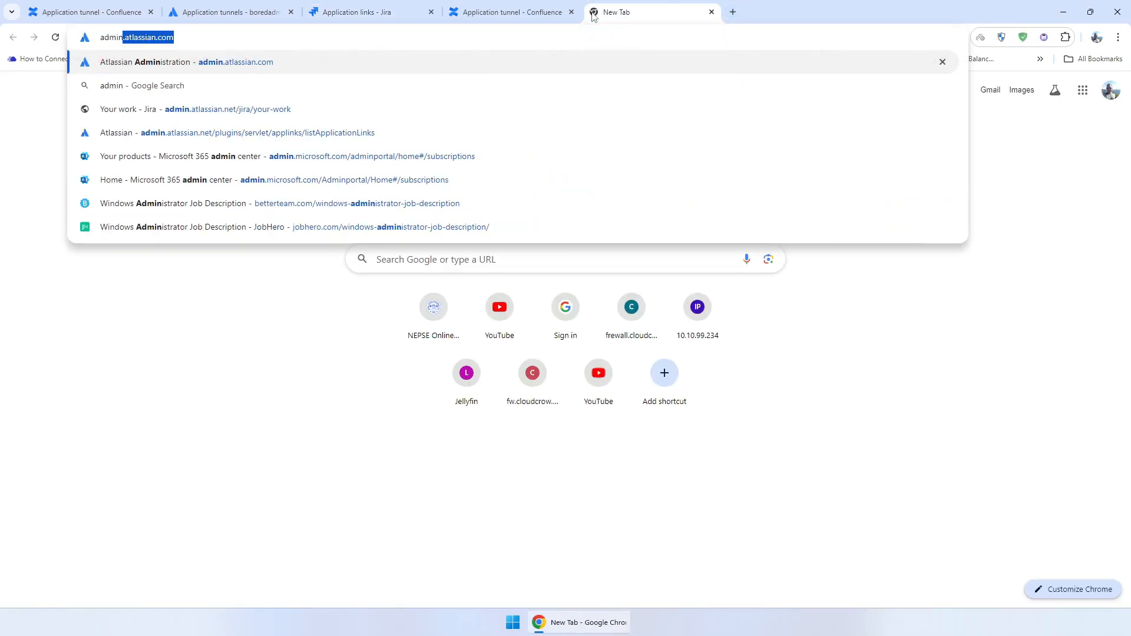
pyautogui.press('Return')
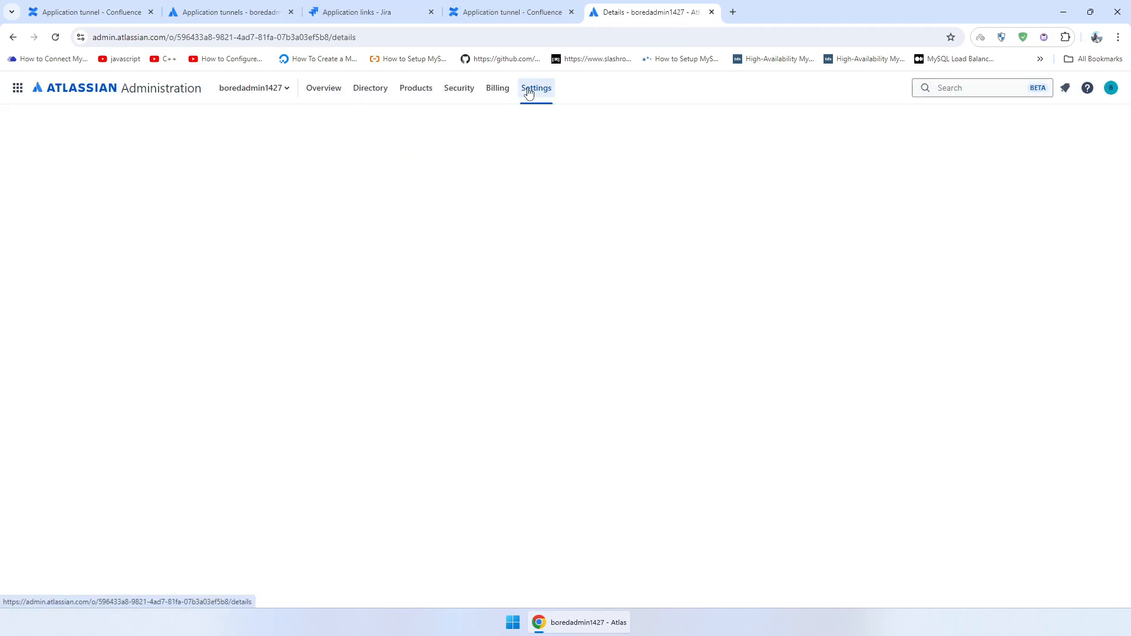
pyautogui.click(535, 88)
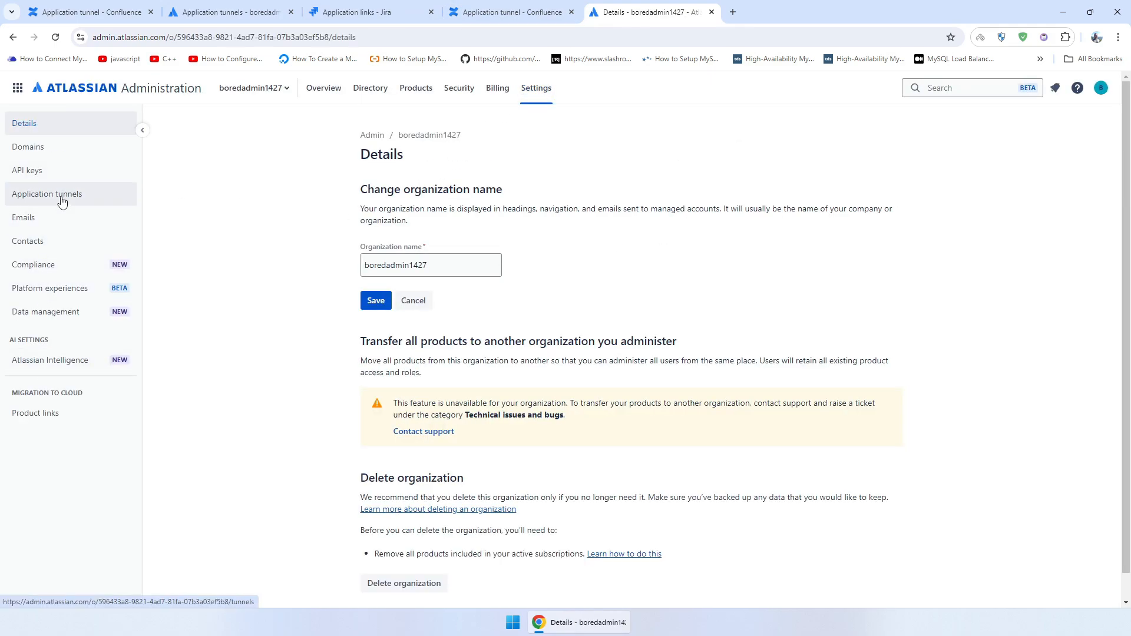
pyautogui.click(62, 197)
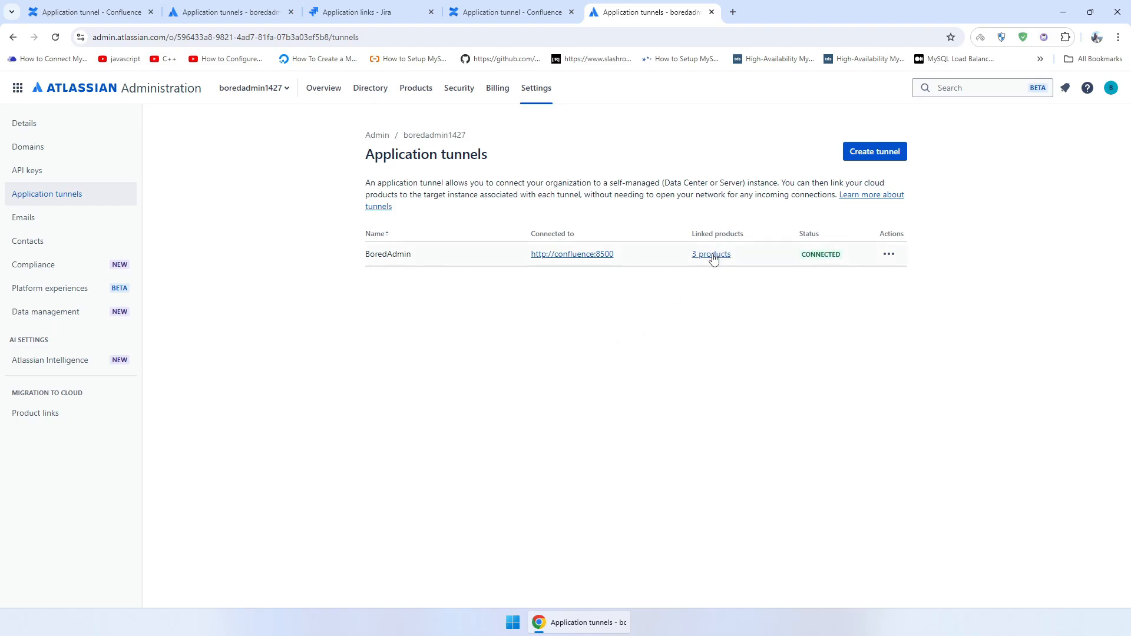
# - Check that BoredAdmin's 3 linked products are Connected, then return to the original tunnels tab
pyautogui.click(713, 259)
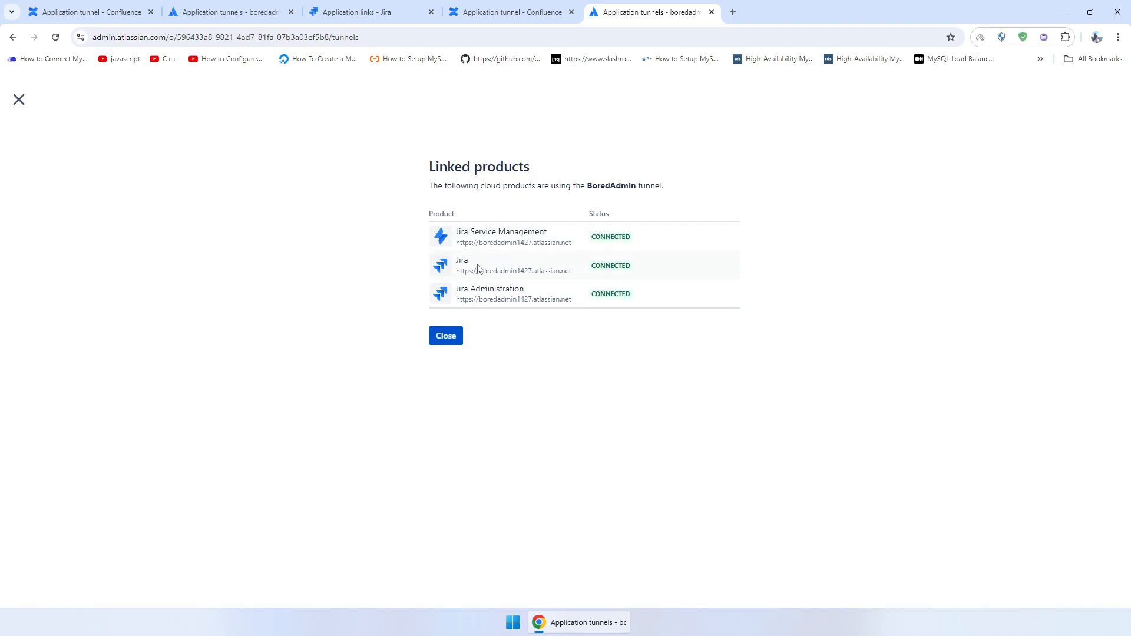
pyautogui.click(446, 336)
pyautogui.click(712, 12)
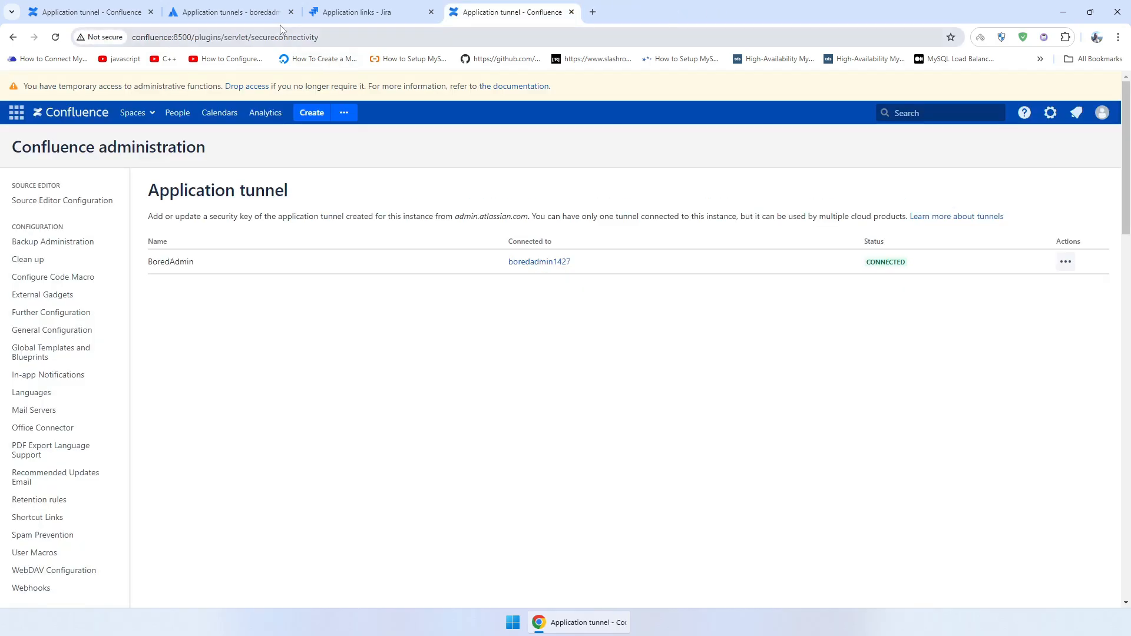
pyautogui.click(264, 14)
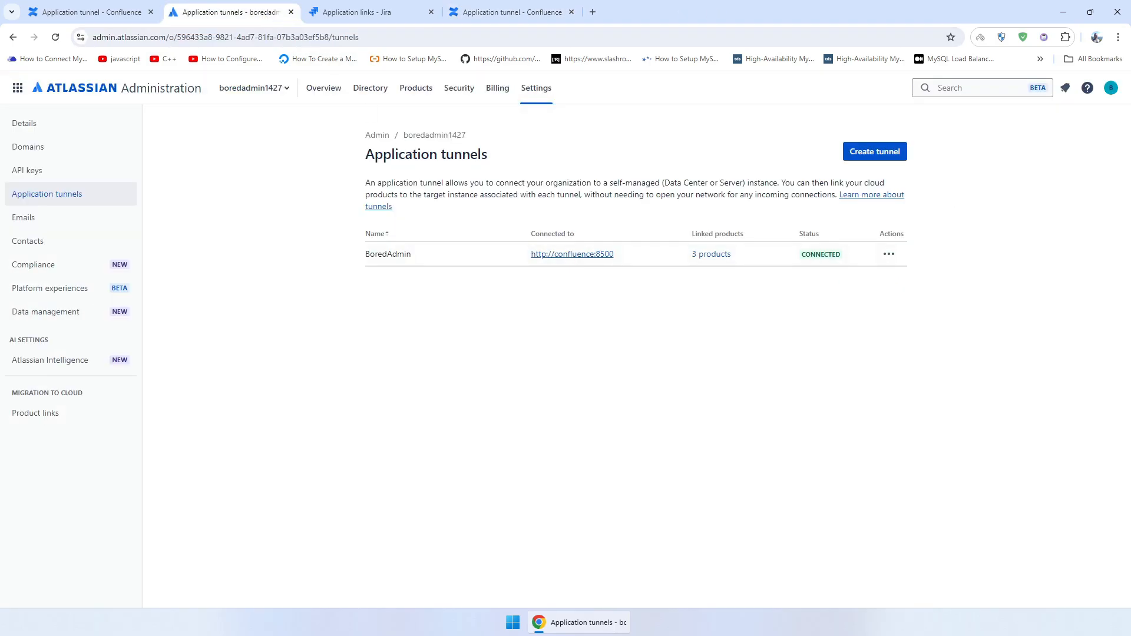